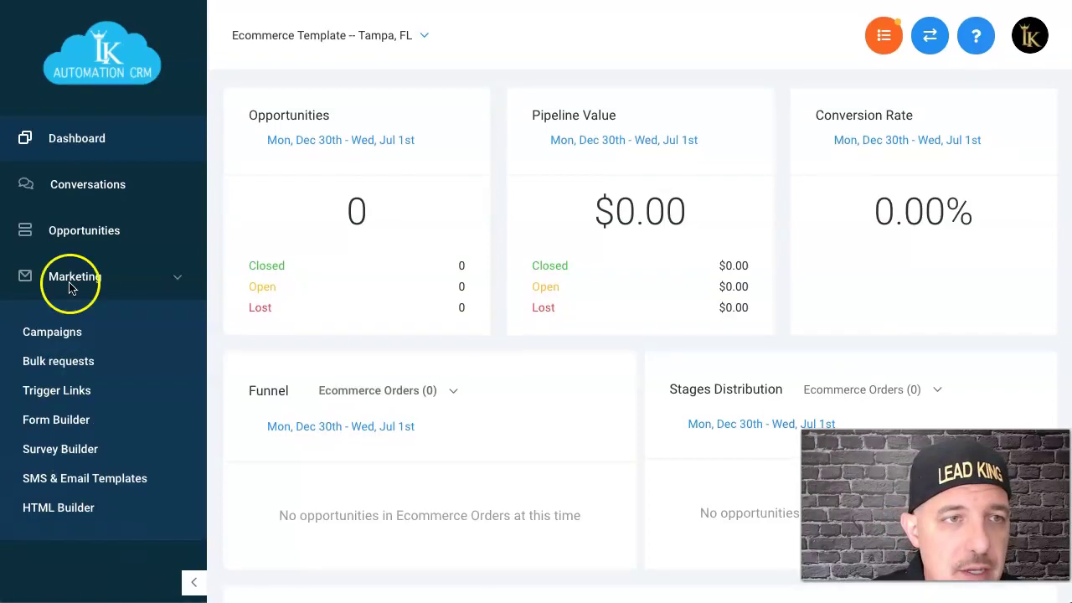
Open the Ecommerce Orders pipeline and highlight the Customization Form Submitted stage name.
click(75, 231)
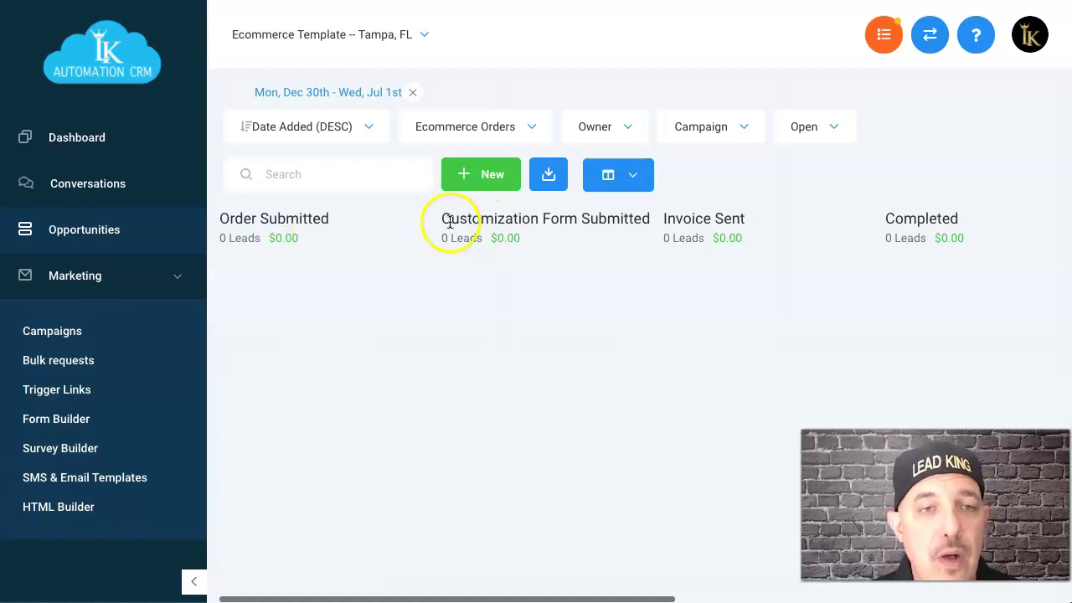
drag(453, 221, 646, 230)
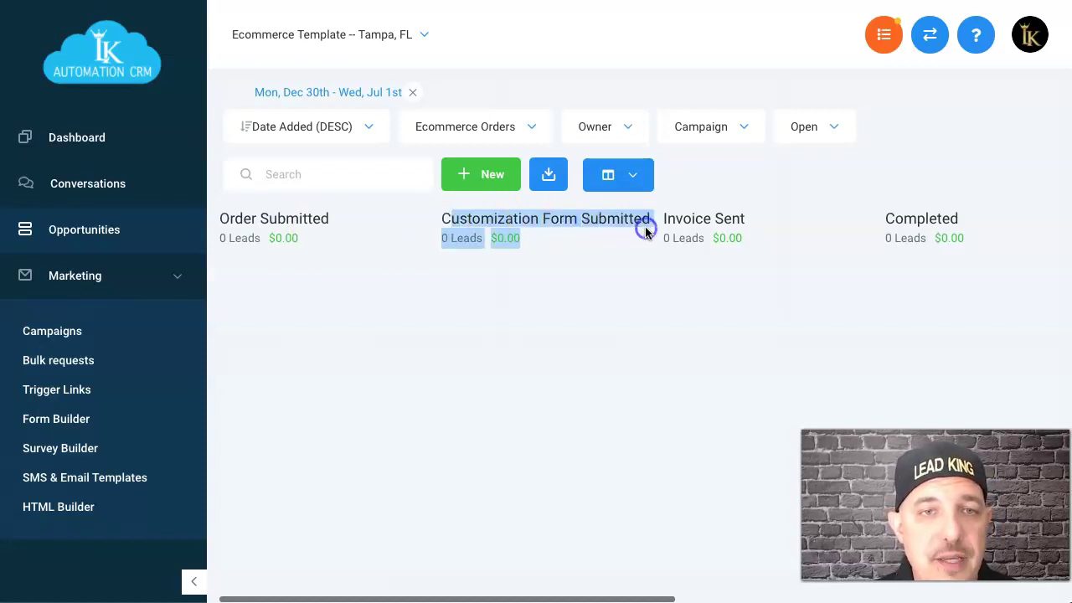
double_click(633, 220)
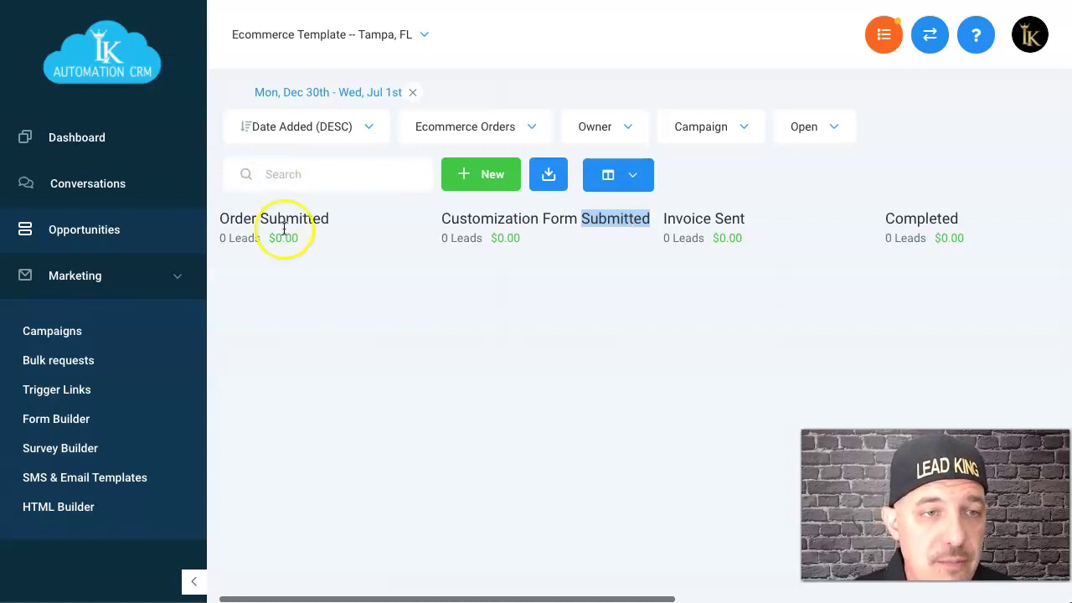
Open the Order Confirmation Text campaign and read its SMS 1 order thank-you text.
click(81, 326)
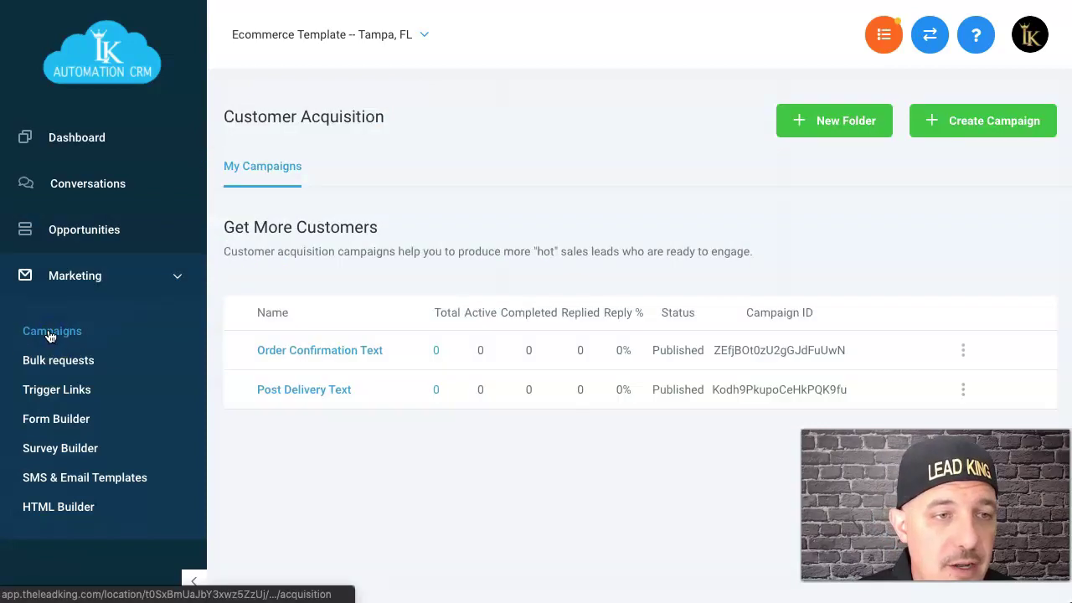
click(286, 356)
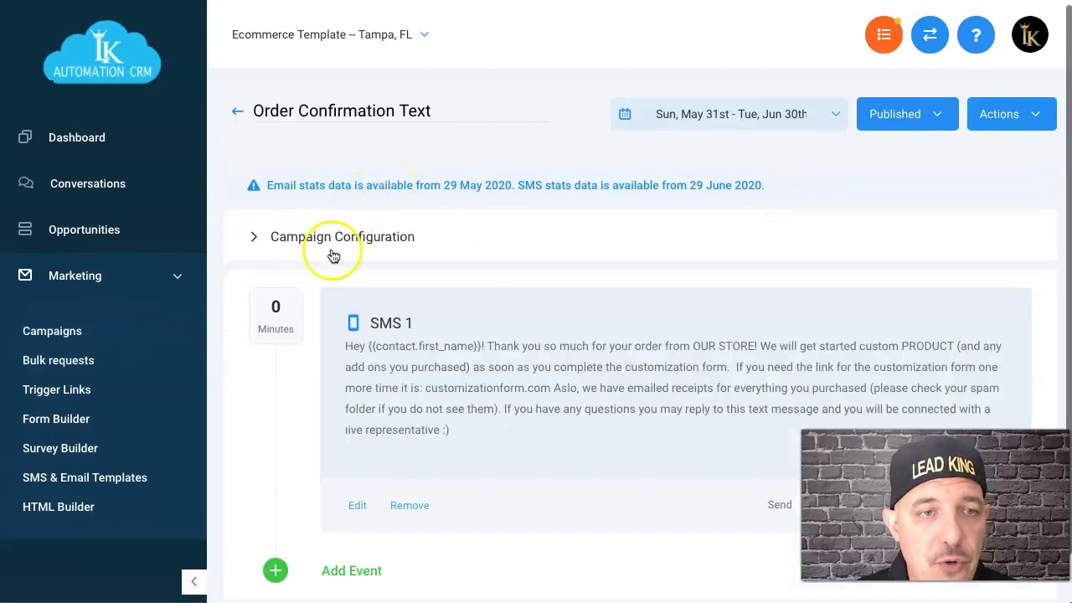
scroll(467, 387, down, 1)
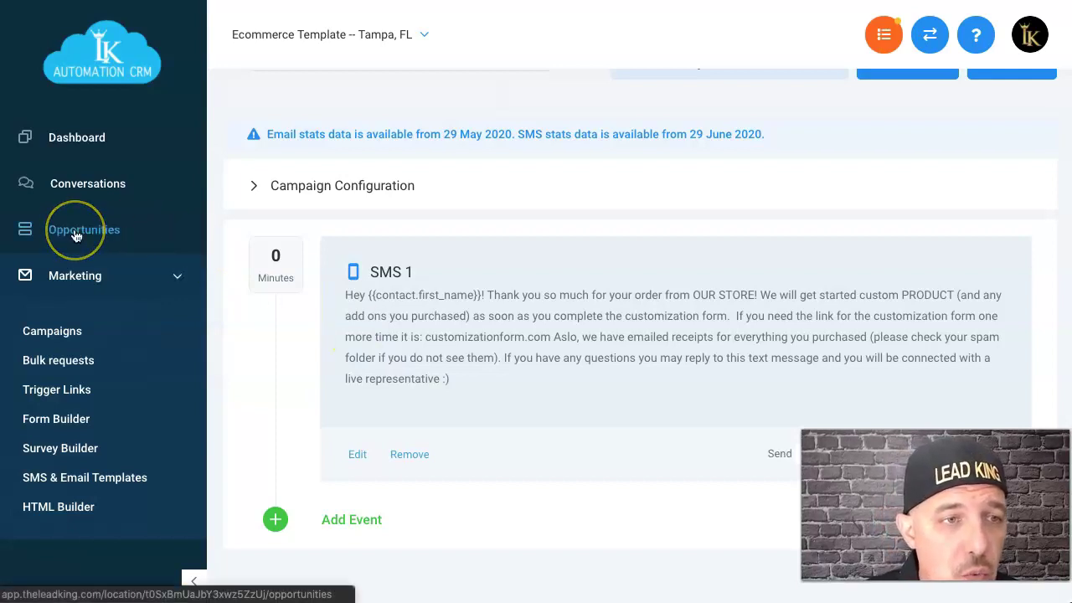
Open the Custom Product Form and inspect its Custom Order Color field settings.
click(73, 425)
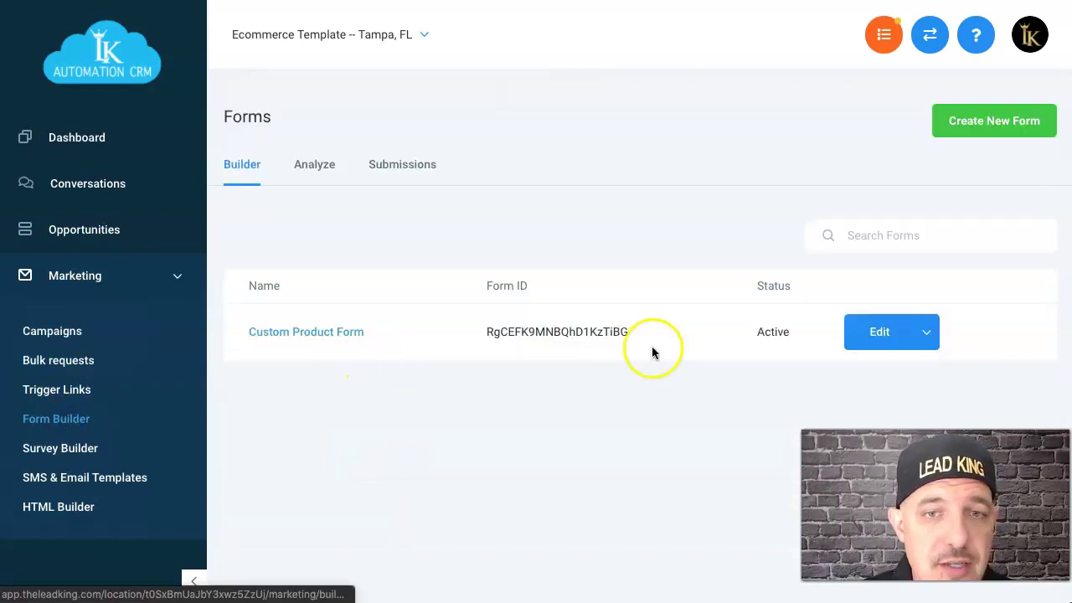
click(345, 339)
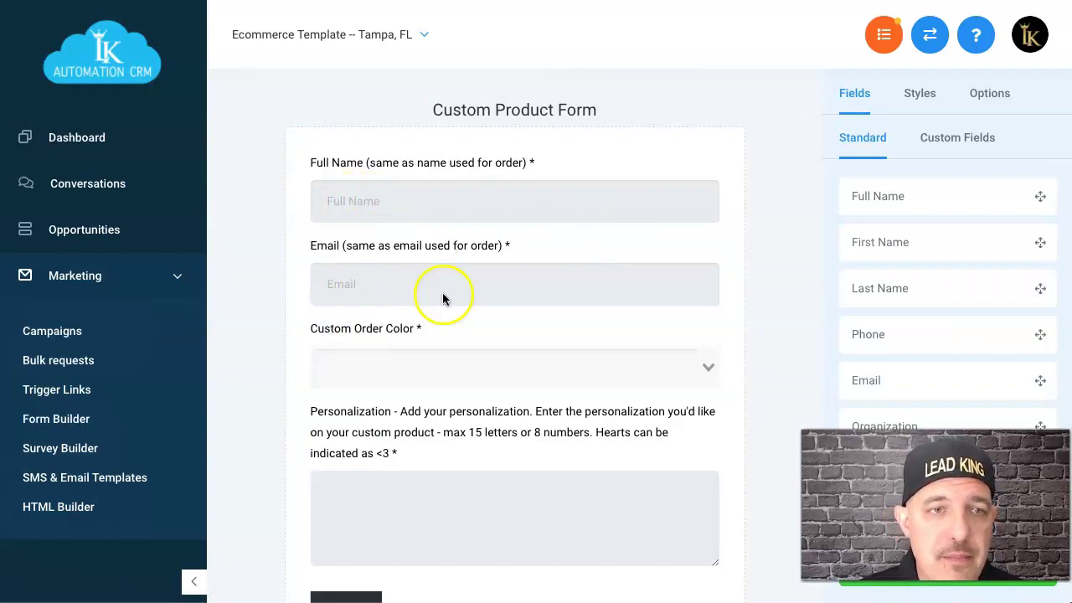
click(326, 360)
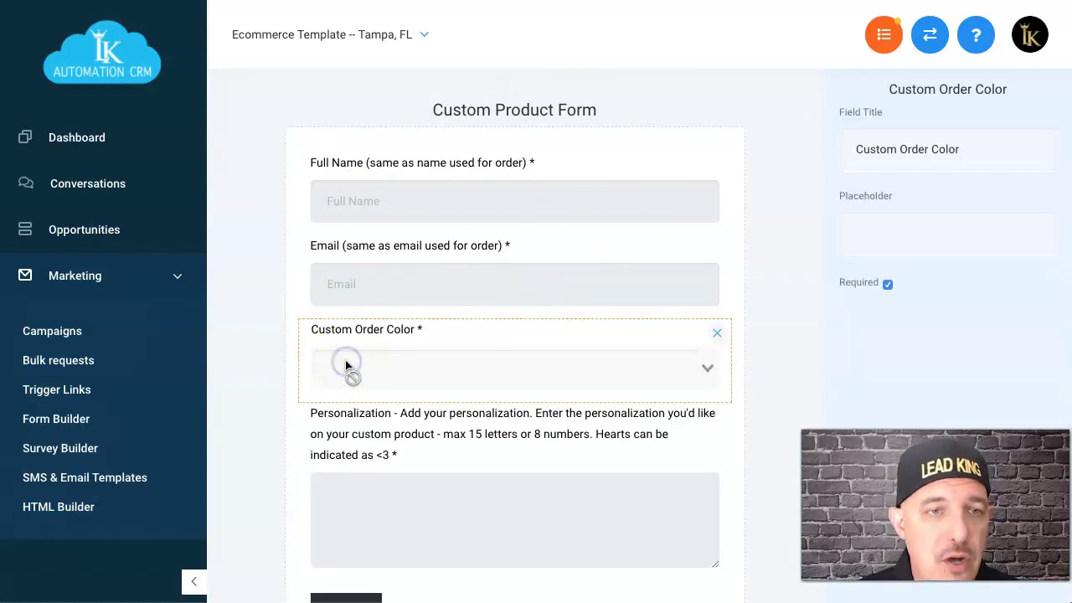
scroll(346, 368, down, 1)
Inspect the Personalization field settings, then return to the Ecommerce Orders pipeline.
click(371, 439)
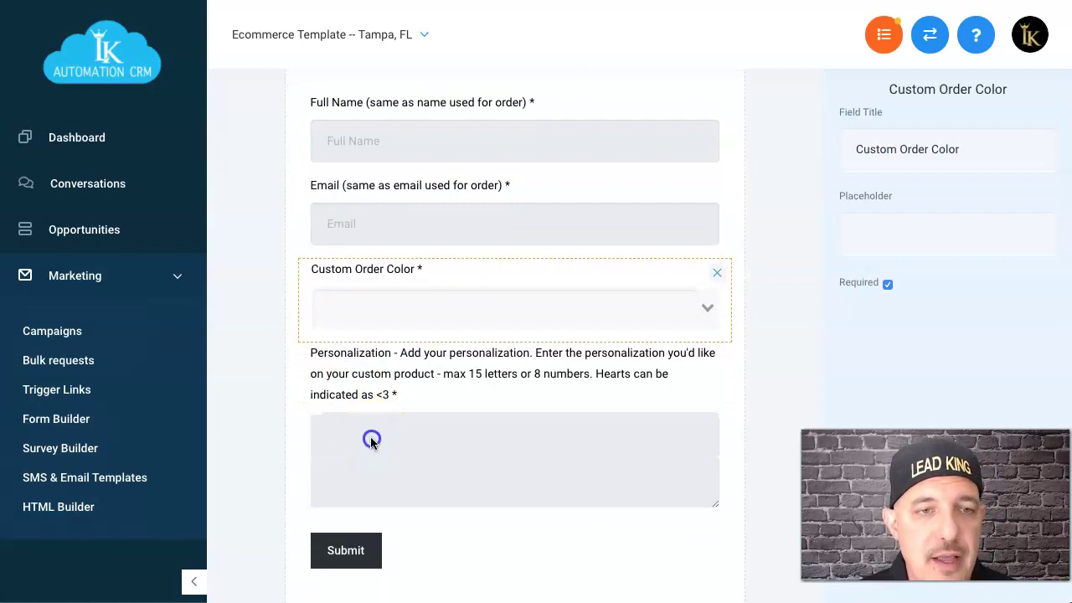
click(402, 345)
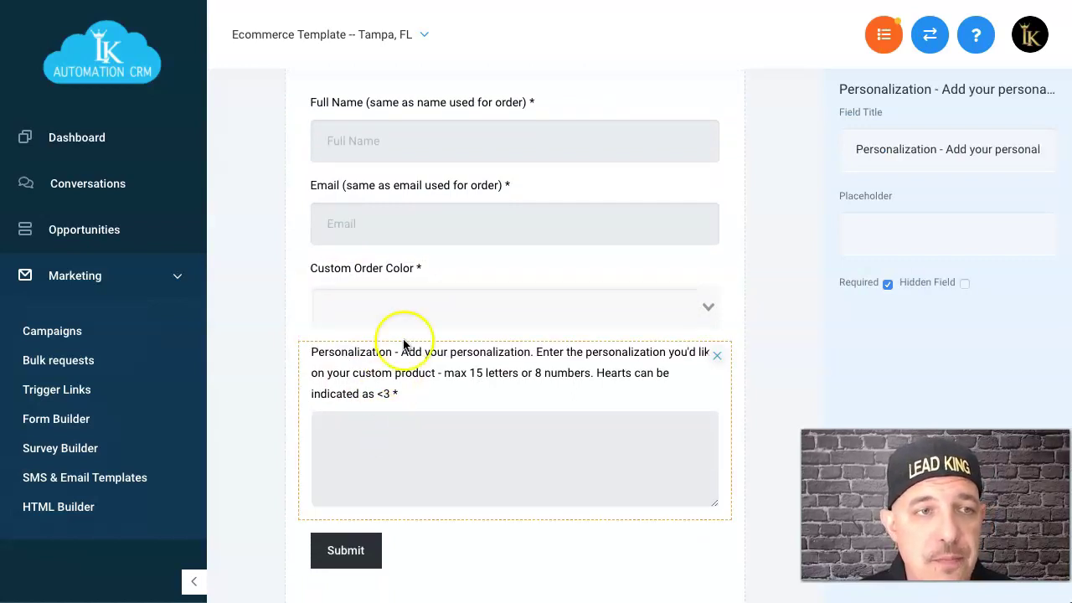
scroll(403, 344, up, 1)
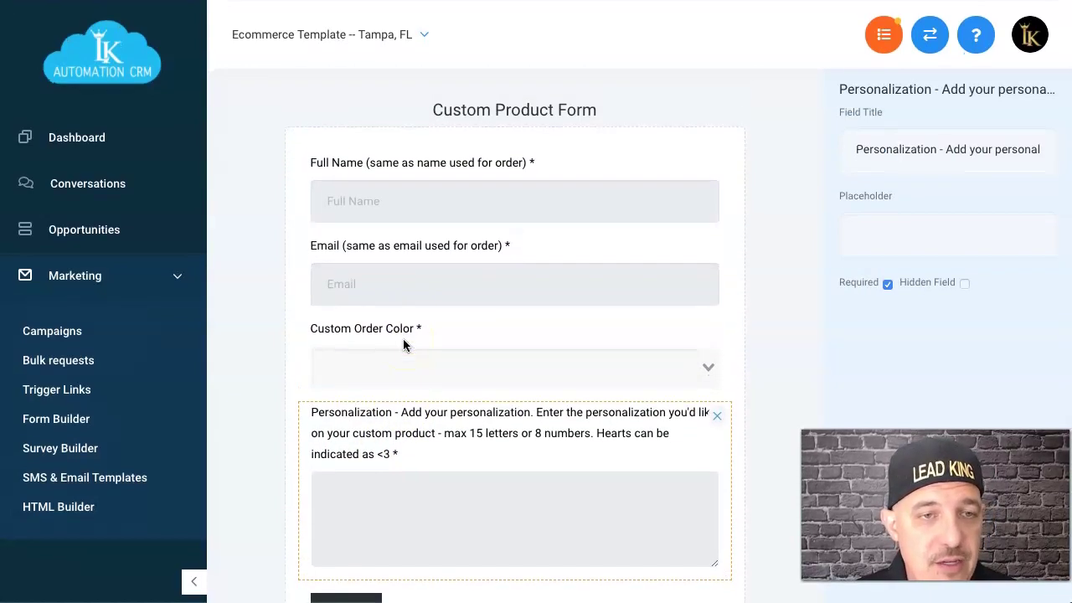
click(446, 407)
scroll(444, 409, down, 1)
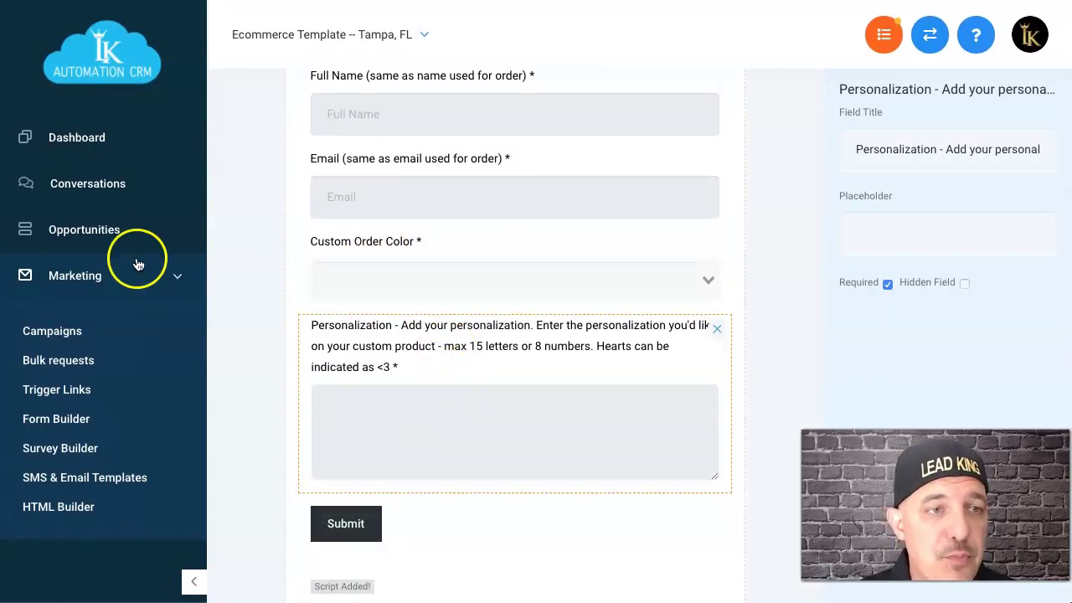
click(98, 235)
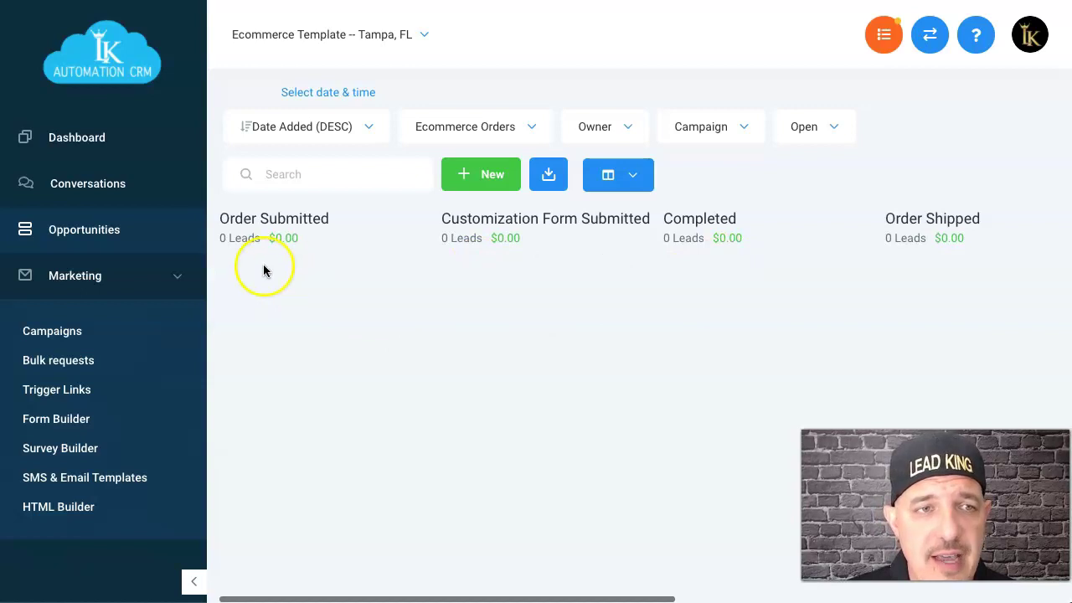
scroll(560, 352, right, 1)
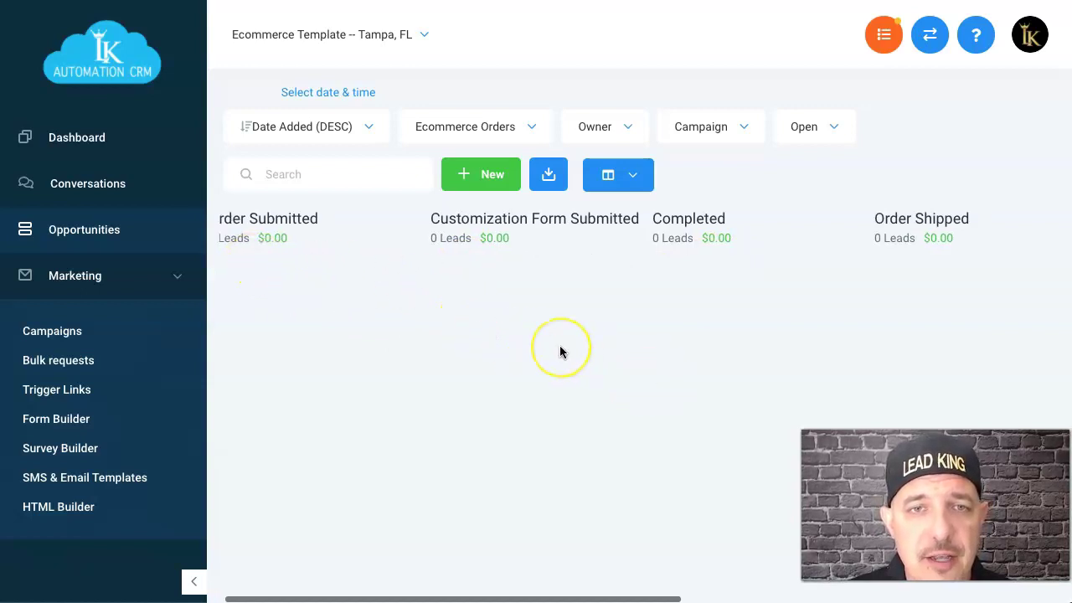
scroll(559, 345, right, 4)
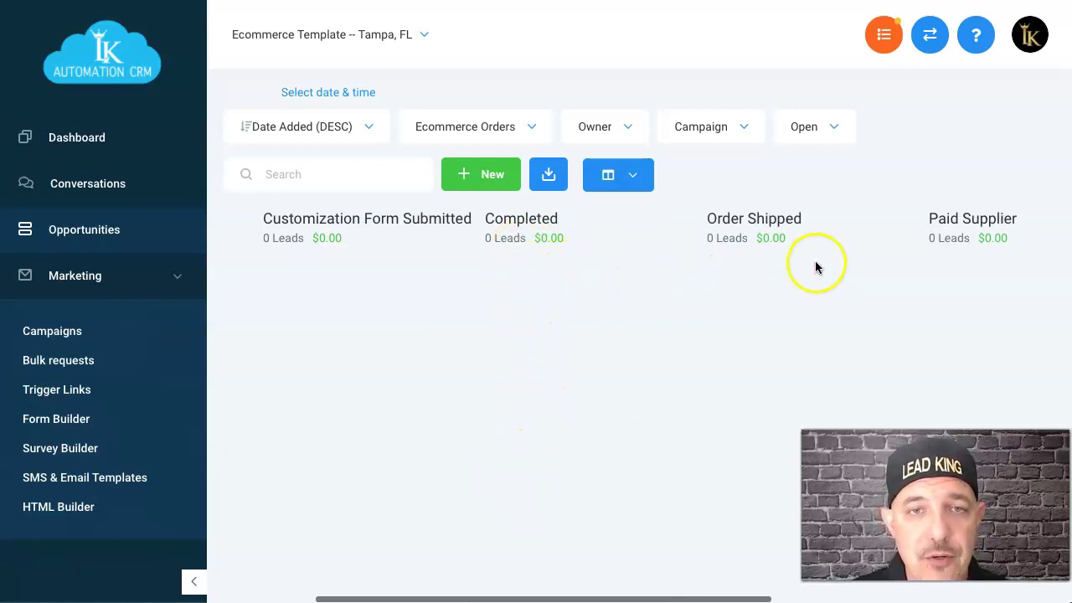
scroll(716, 291, right, 2)
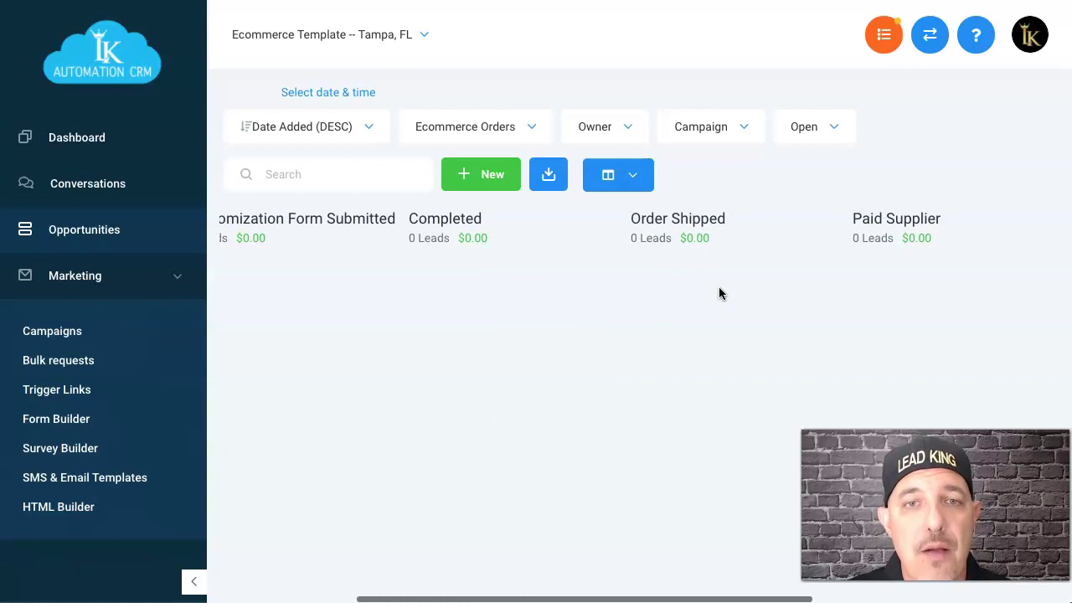
scroll(719, 293, right, 4)
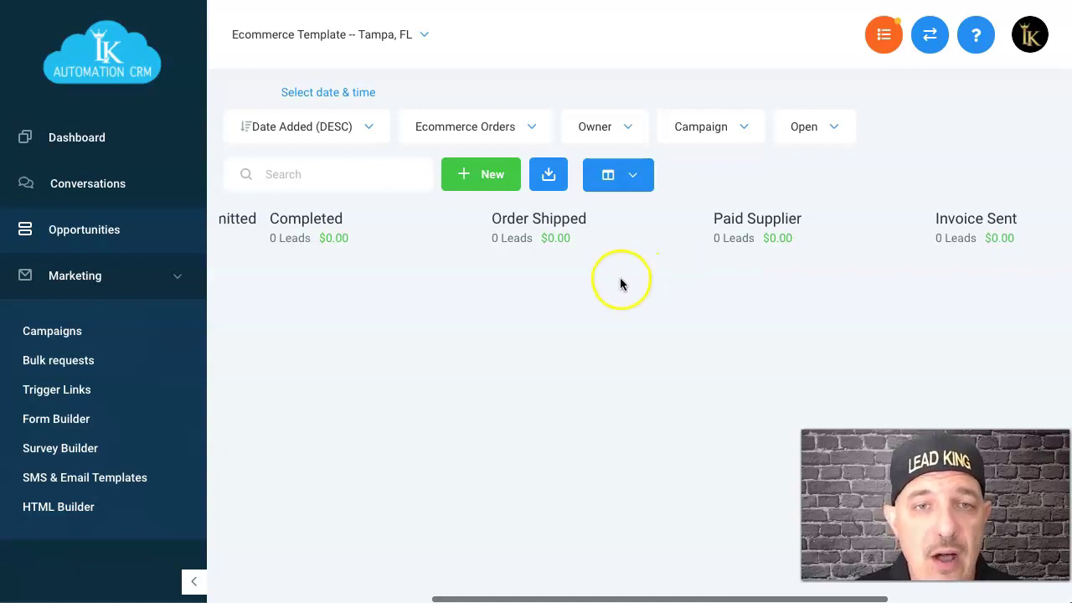
drag(750, 301, 787, 309)
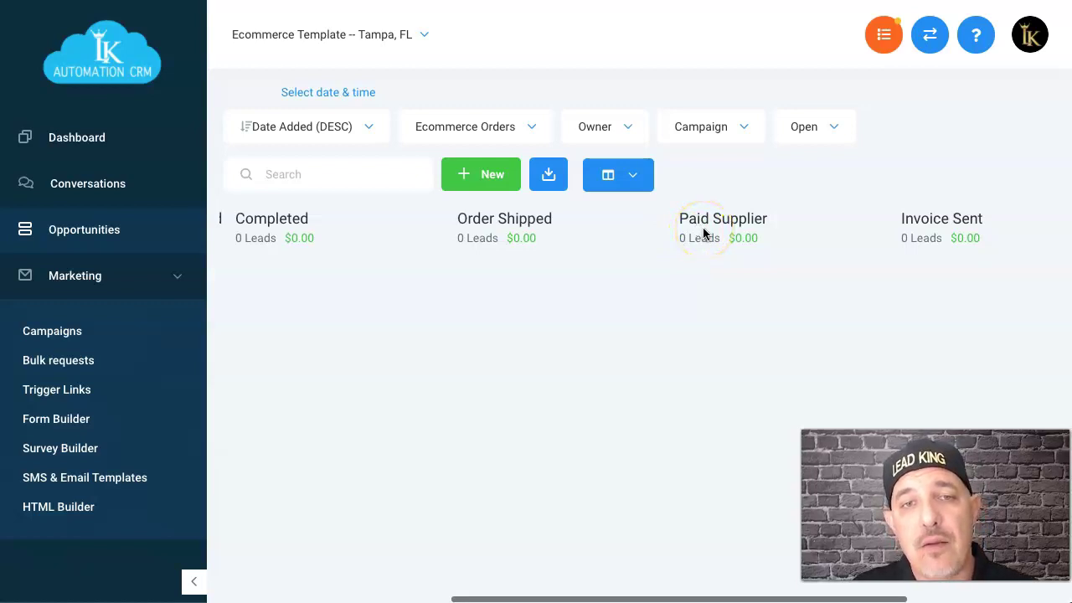
scroll(704, 234, right, 2)
scroll(706, 234, left, 3)
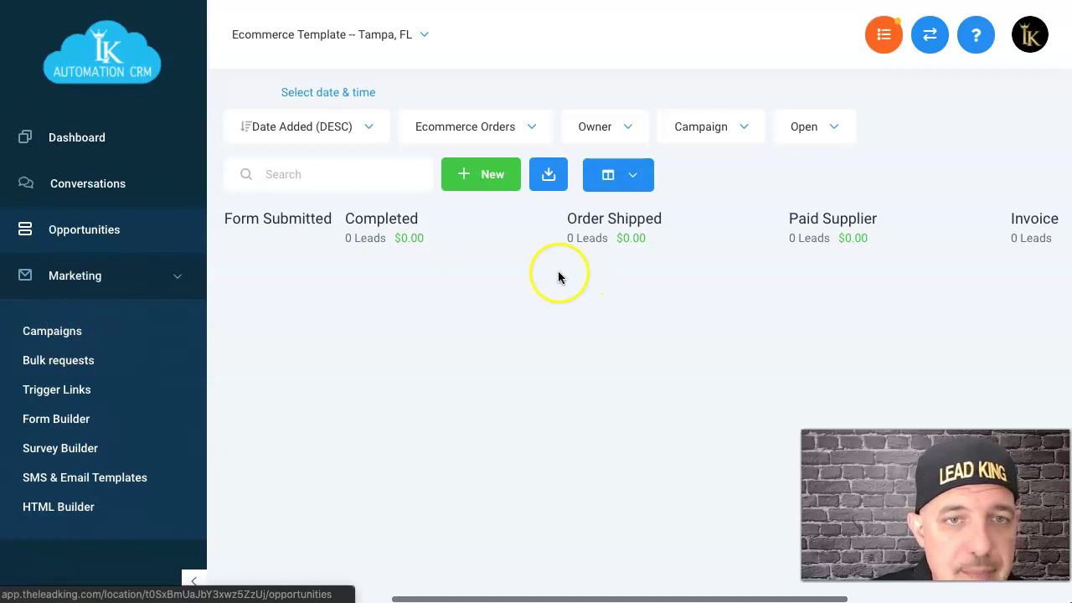
scroll(389, 291, left, 3)
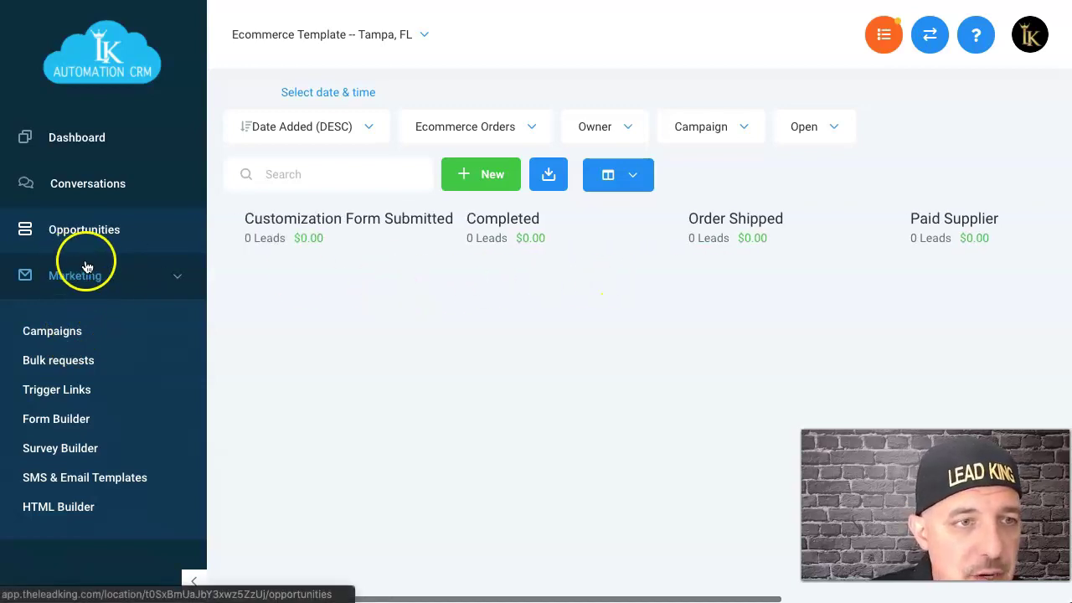
Go from the campaigns list to the list of automation triggers.
click(56, 330)
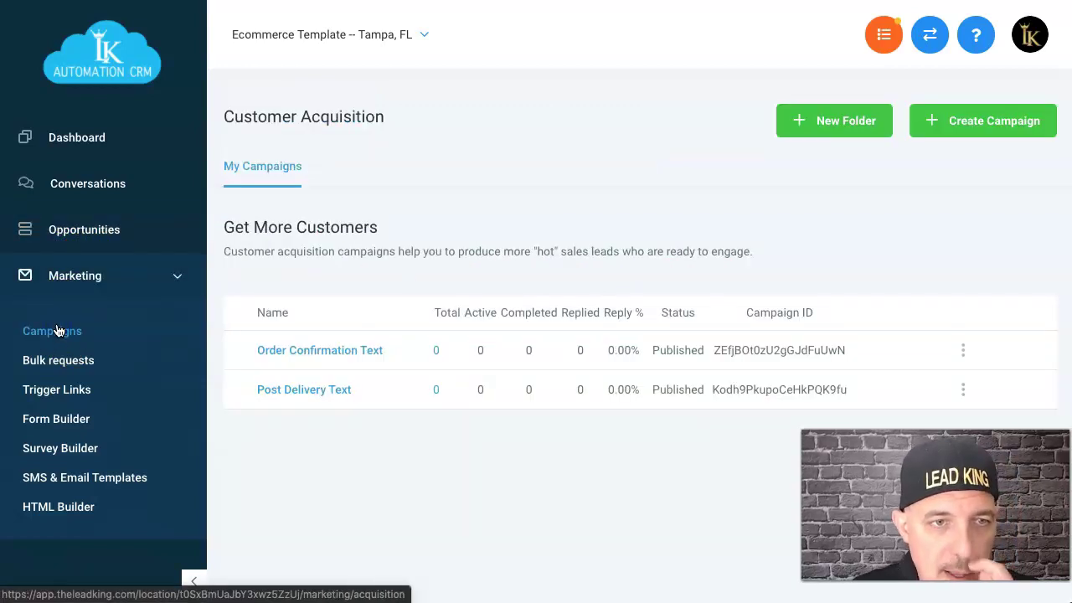
scroll(59, 331, down, 5)
click(73, 389)
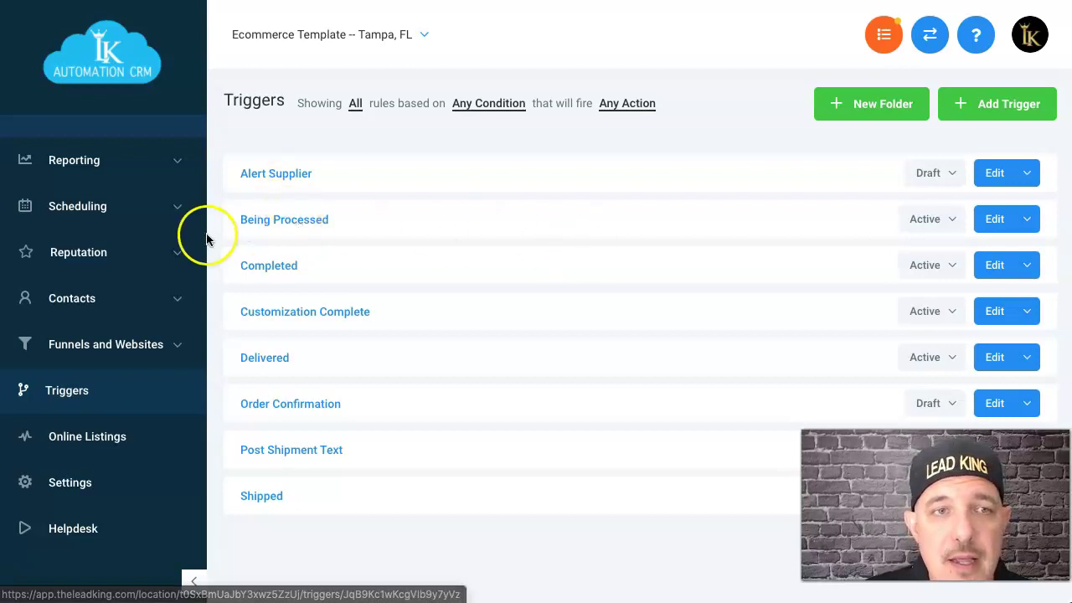
Review the Being Processed and Completed trigger rules, returning to the Triggers list.
click(288, 222)
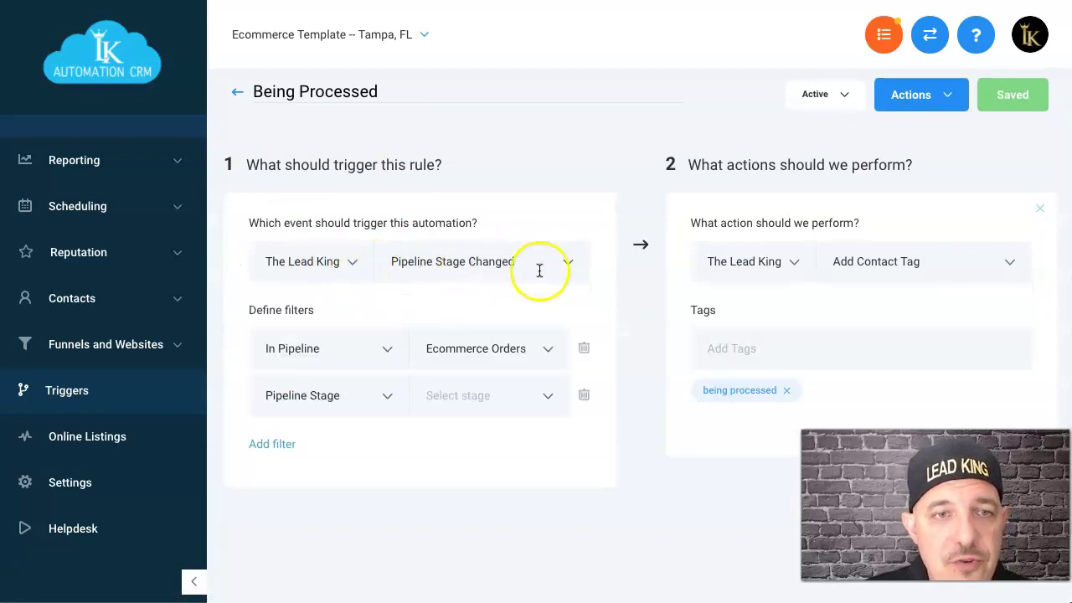
scroll(658, 312, down, 1)
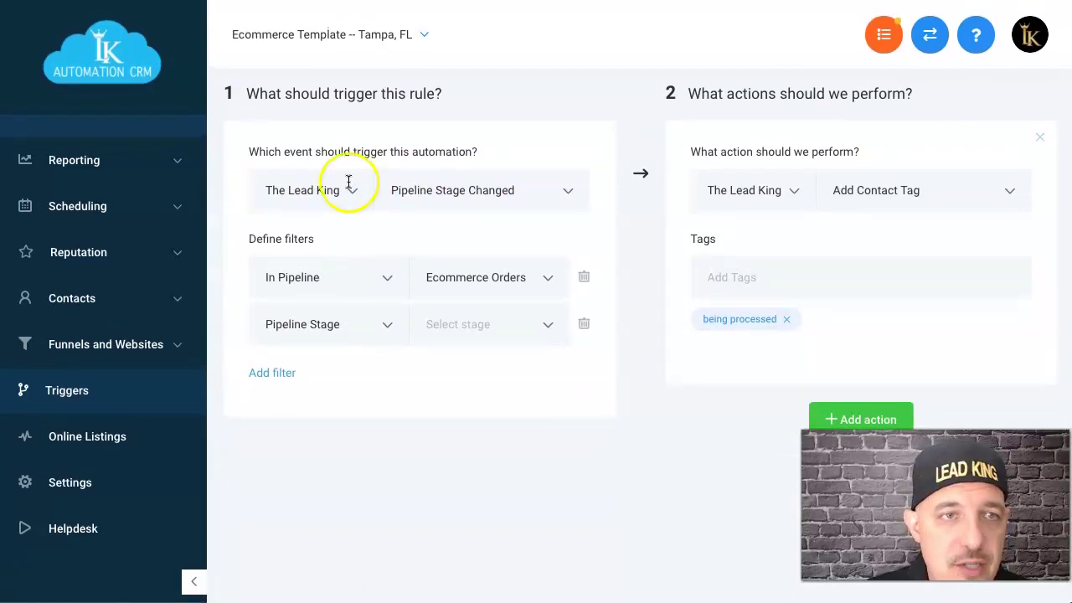
click(60, 391)
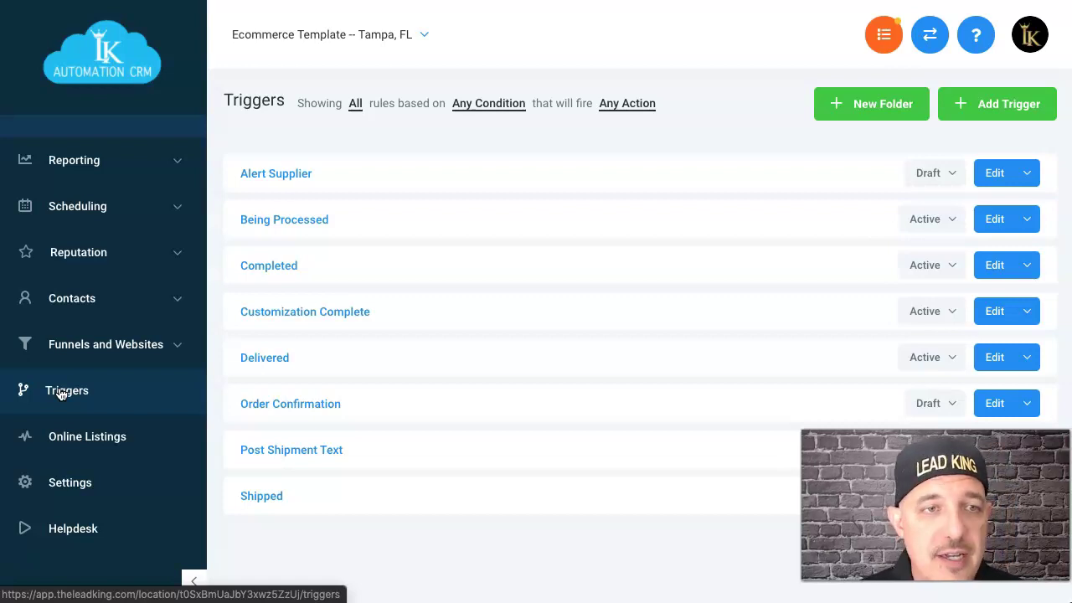
click(274, 264)
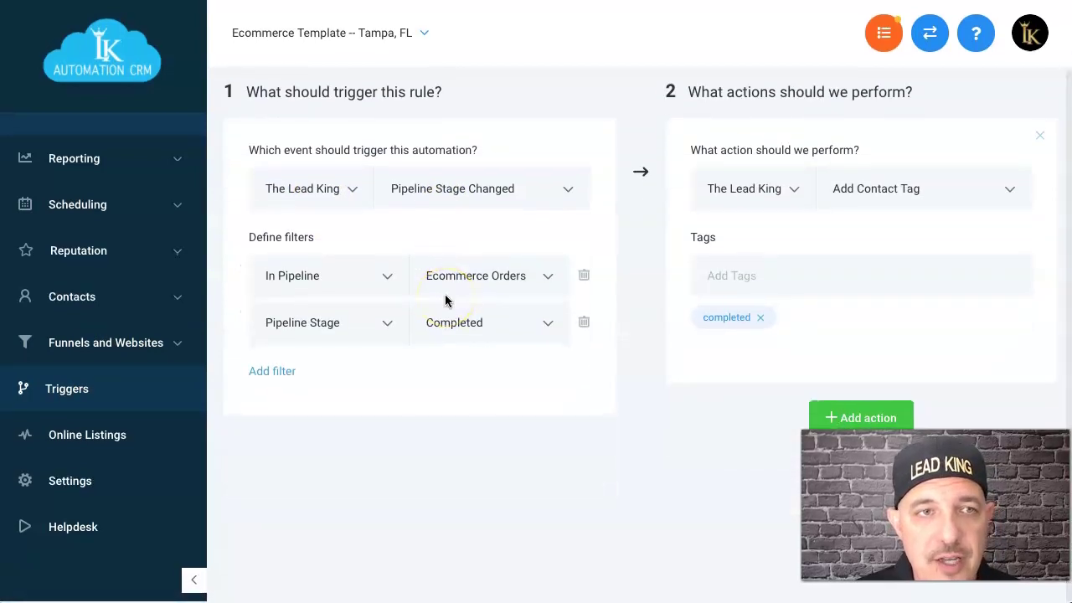
click(76, 392)
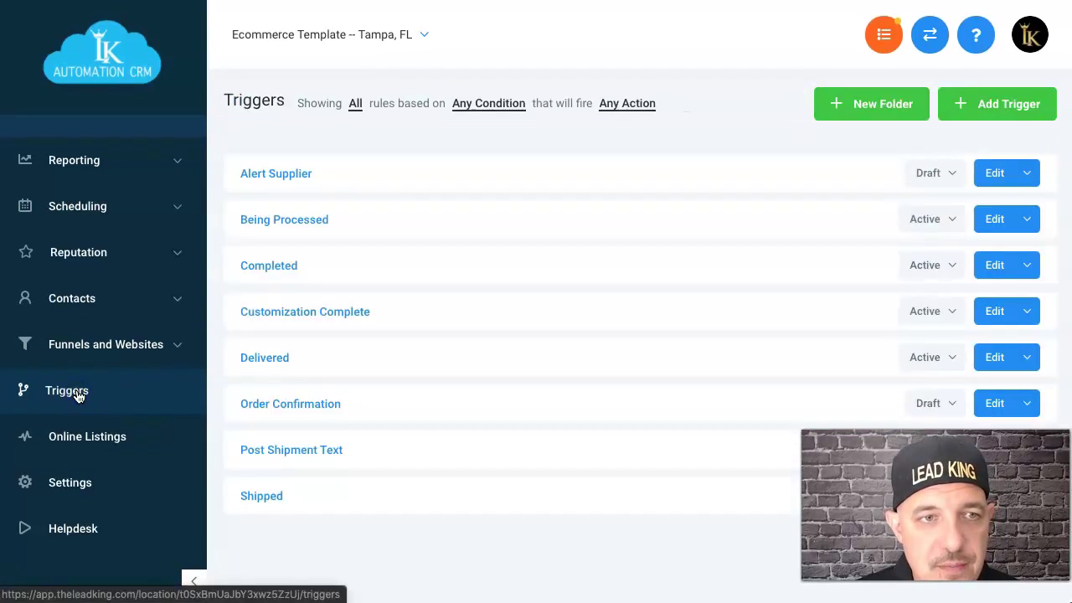
Open the Customization Complete rule and scroll through its opportunity and email actions.
click(279, 323)
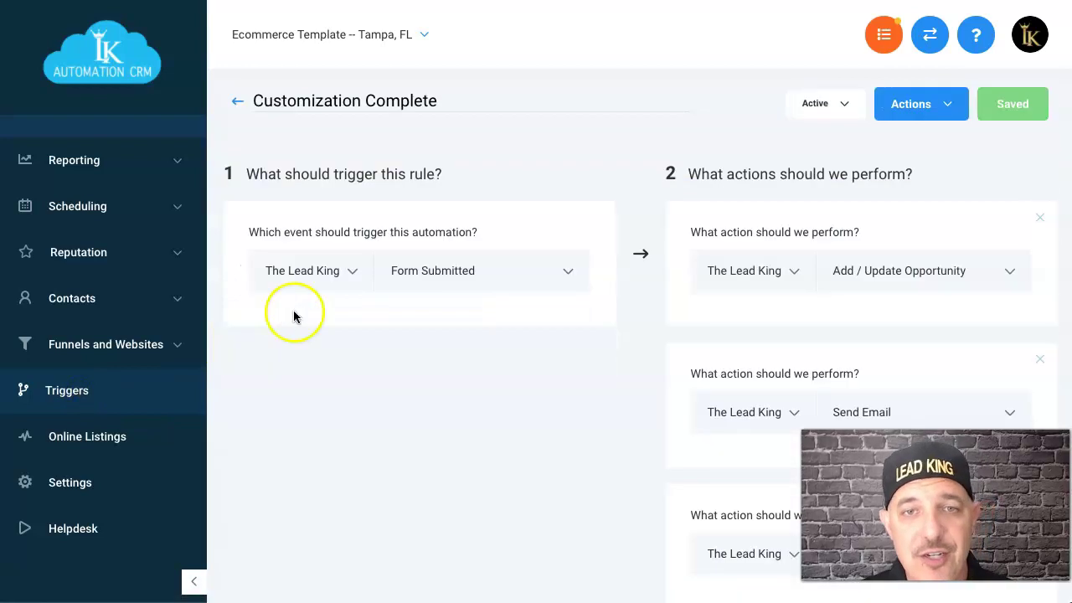
scroll(634, 251, down, 1)
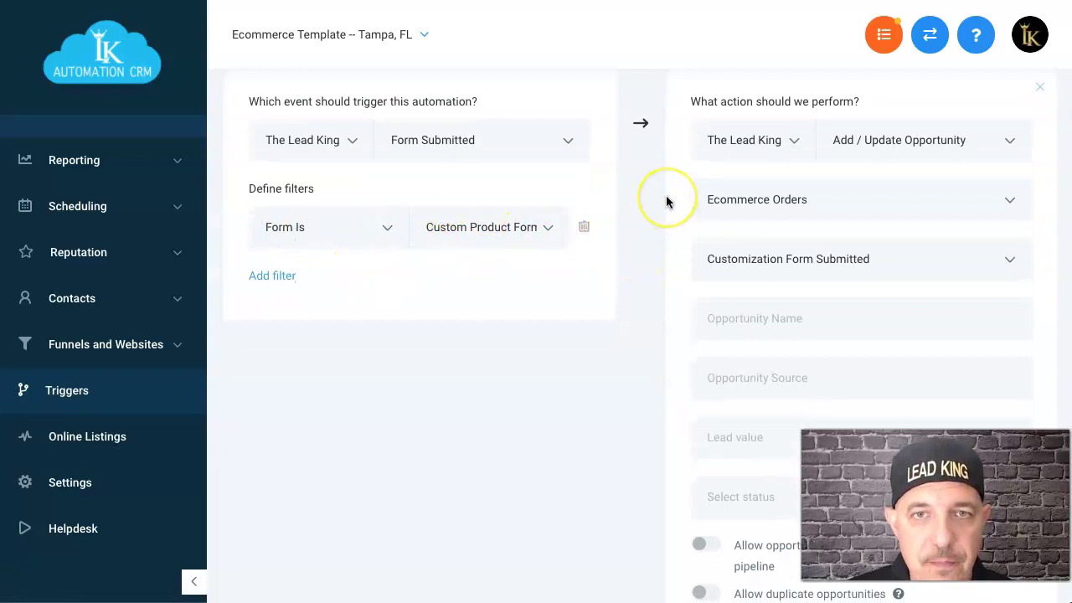
scroll(667, 201, down, 7)
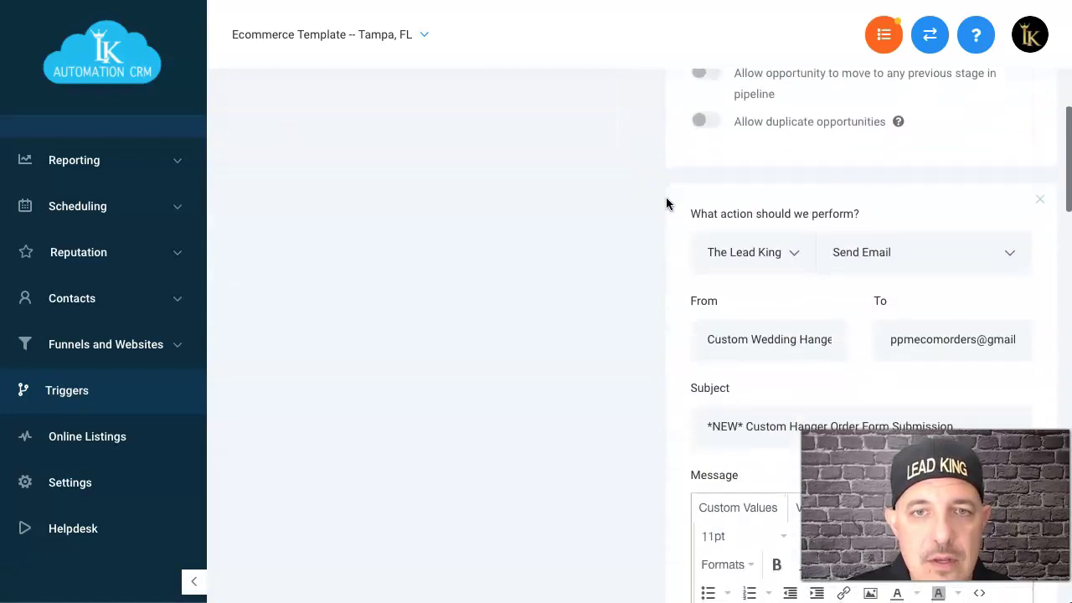
scroll(728, 204, down, 2)
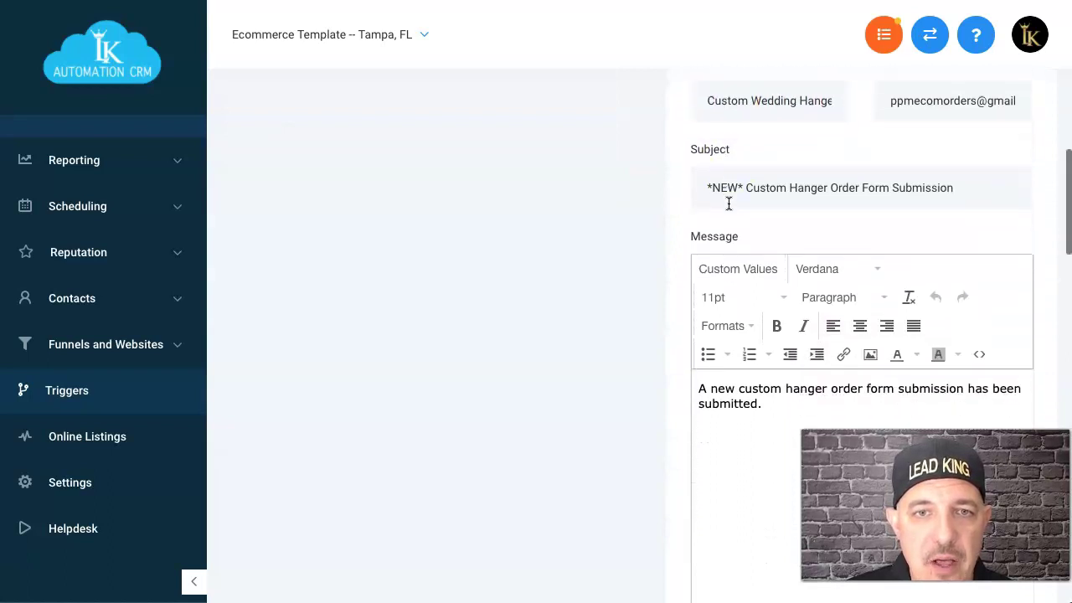
scroll(729, 204, down, 4)
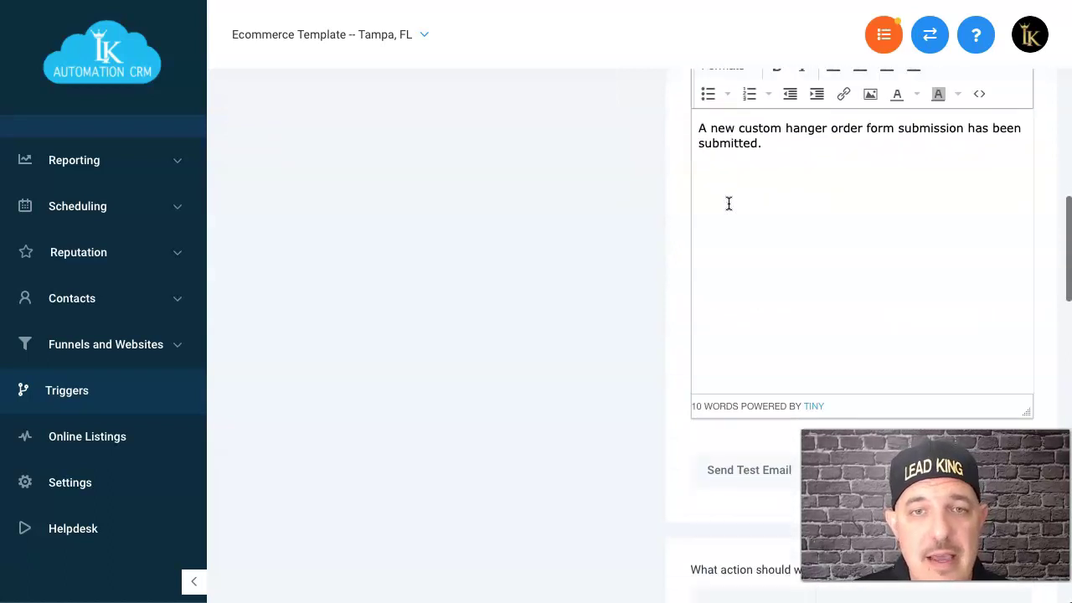
scroll(729, 203, down, 6)
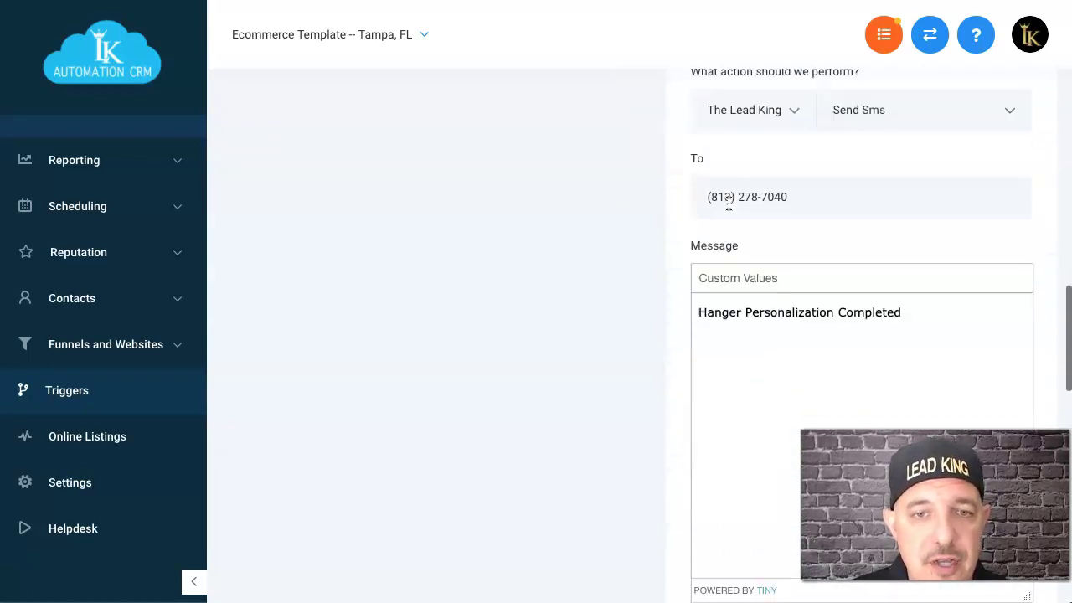
click(745, 193)
scroll(720, 186, up, 1)
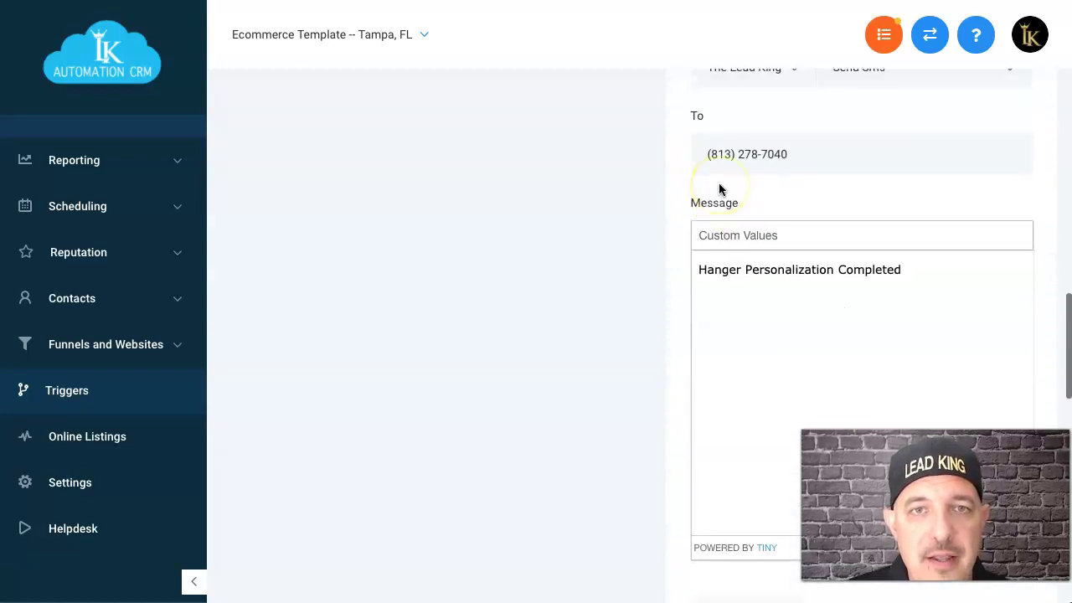
scroll(721, 186, down, 2)
scroll(719, 185, down, 6)
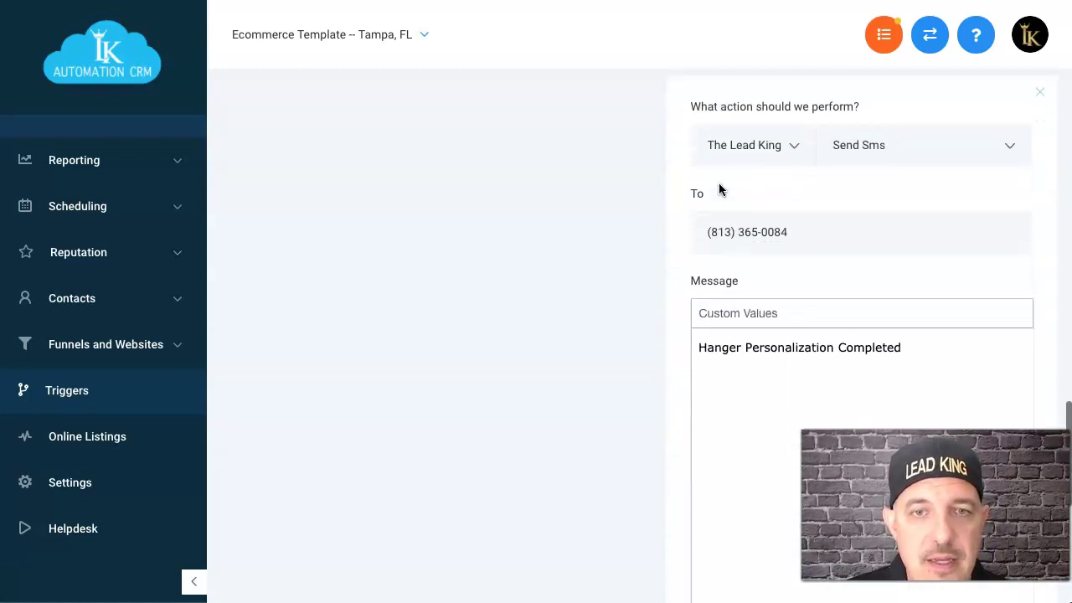
Examine its SMS text and contact tag actions, then return to the Triggers list.
click(710, 341)
scroll(710, 341, down, 6)
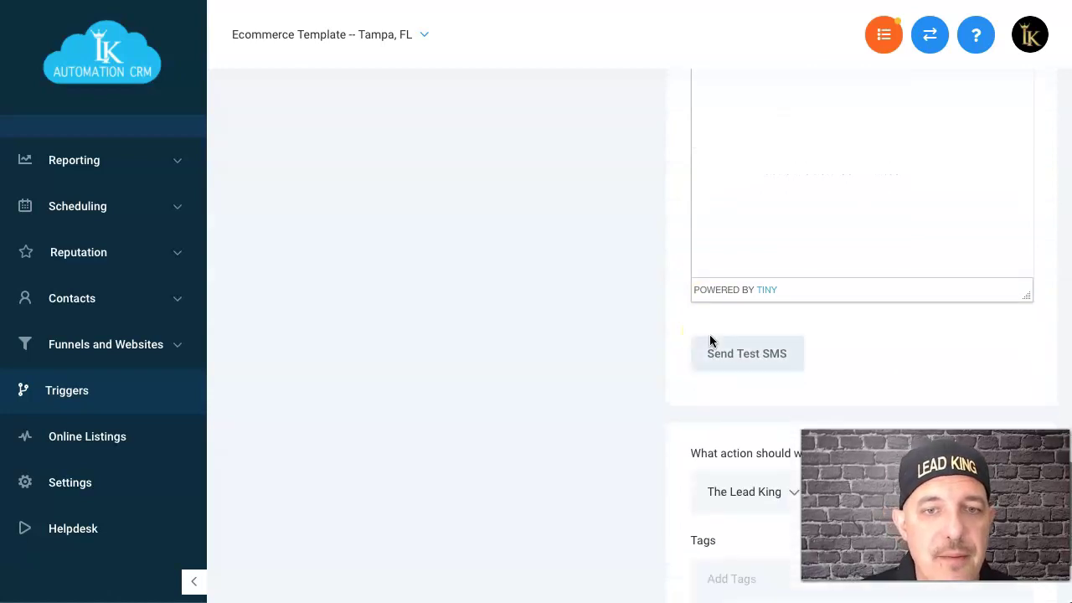
drag(710, 332, 737, 429)
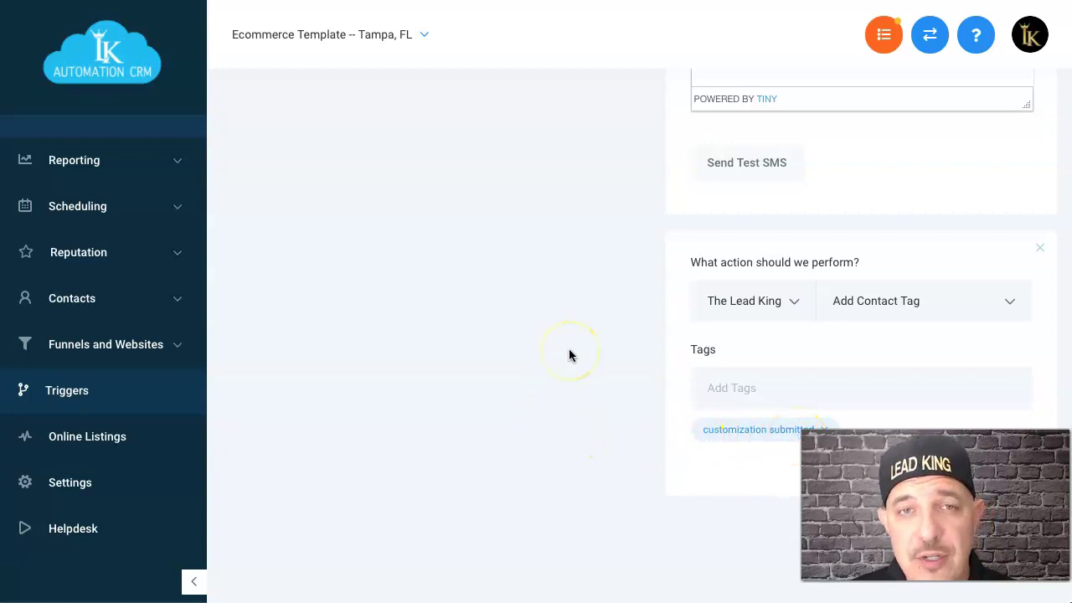
scroll(569, 355, up, 1)
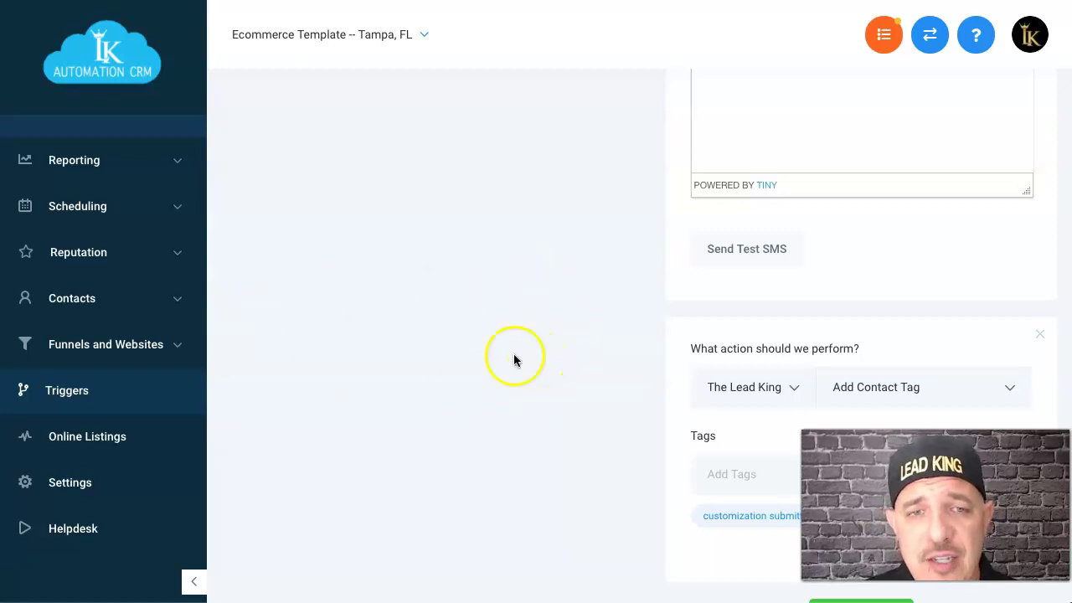
scroll(658, 410, up, 10)
scroll(681, 401, down, 10)
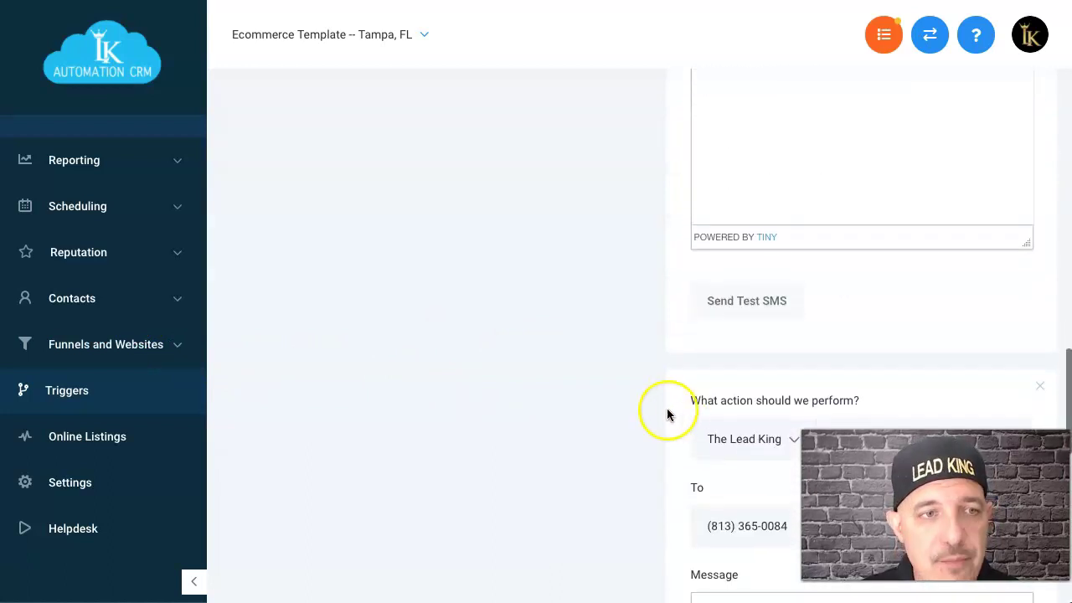
click(67, 390)
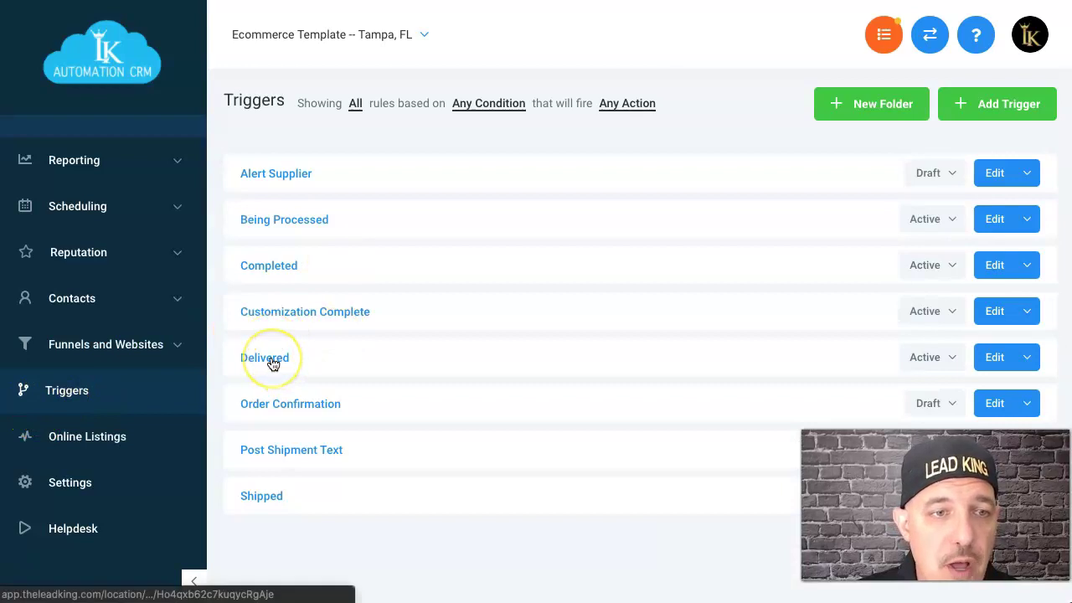
Review the Order Confirmation and Delivered trigger rules, going back to the Triggers list after each.
click(299, 405)
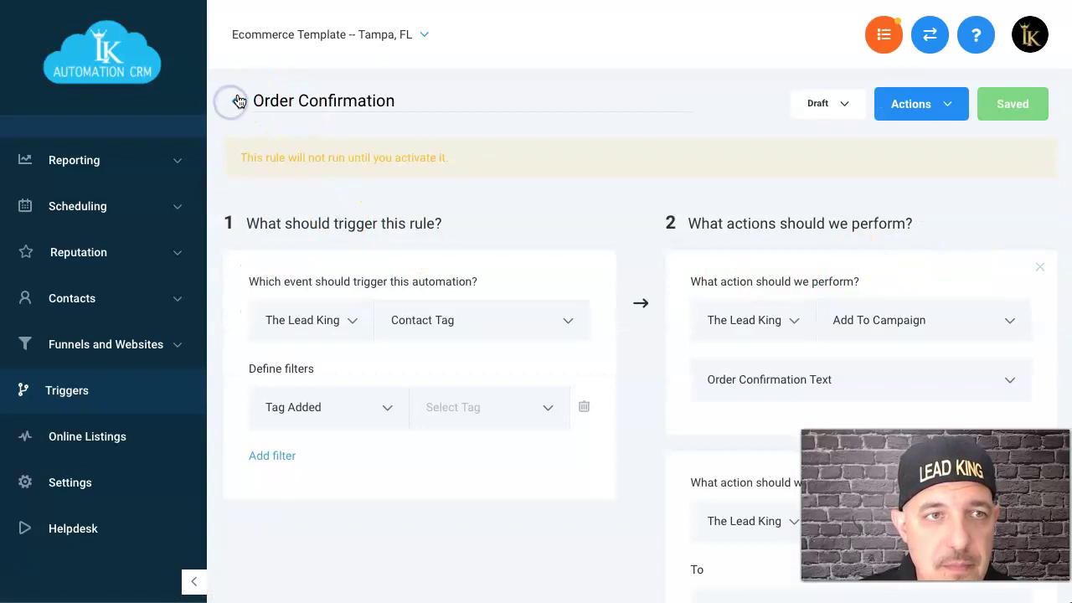
click(239, 101)
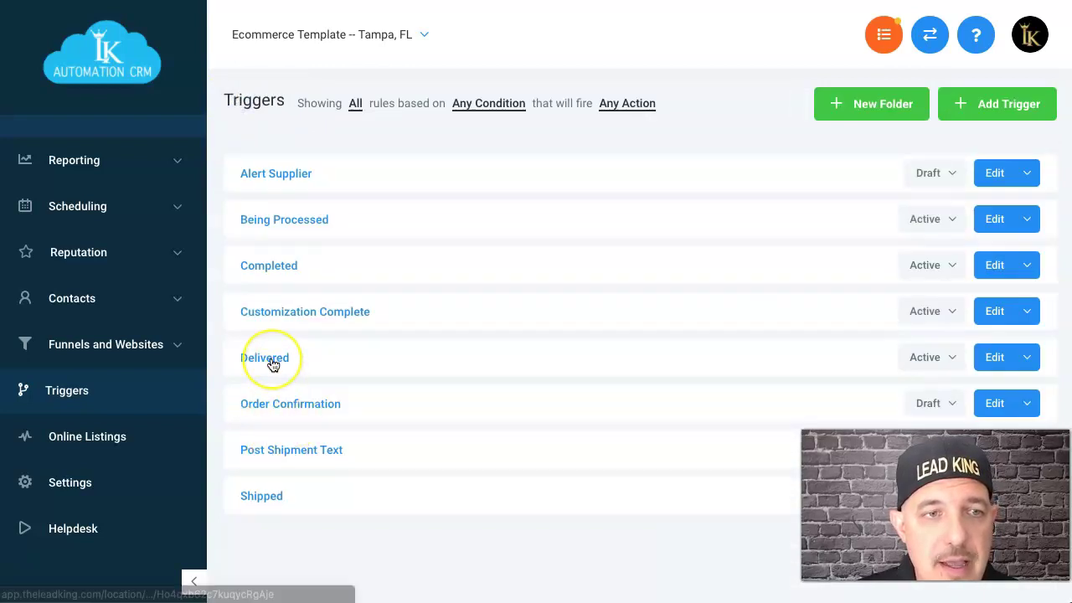
click(270, 360)
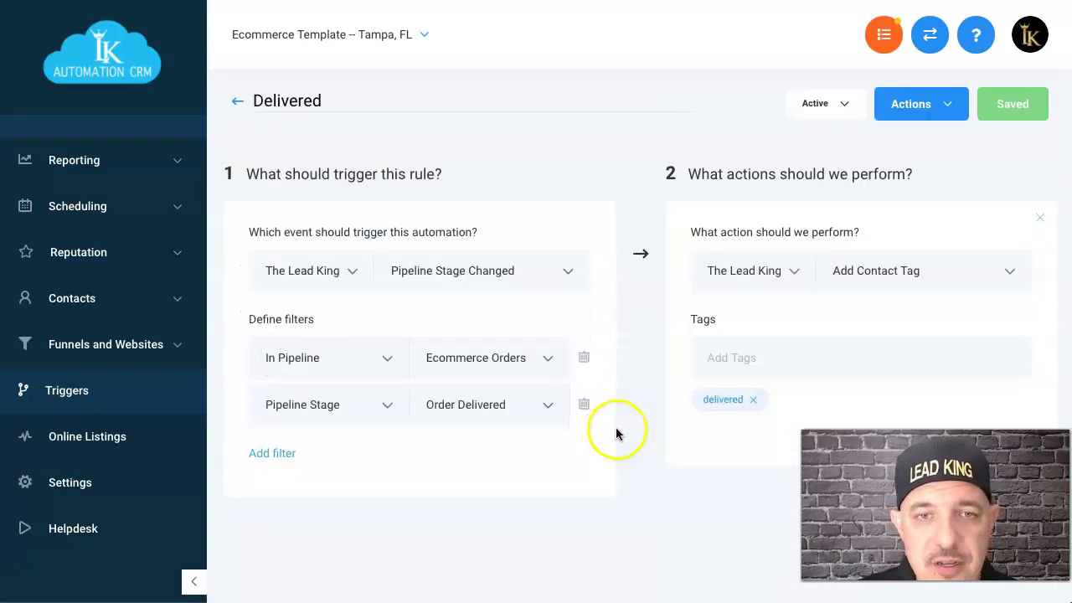
click(235, 100)
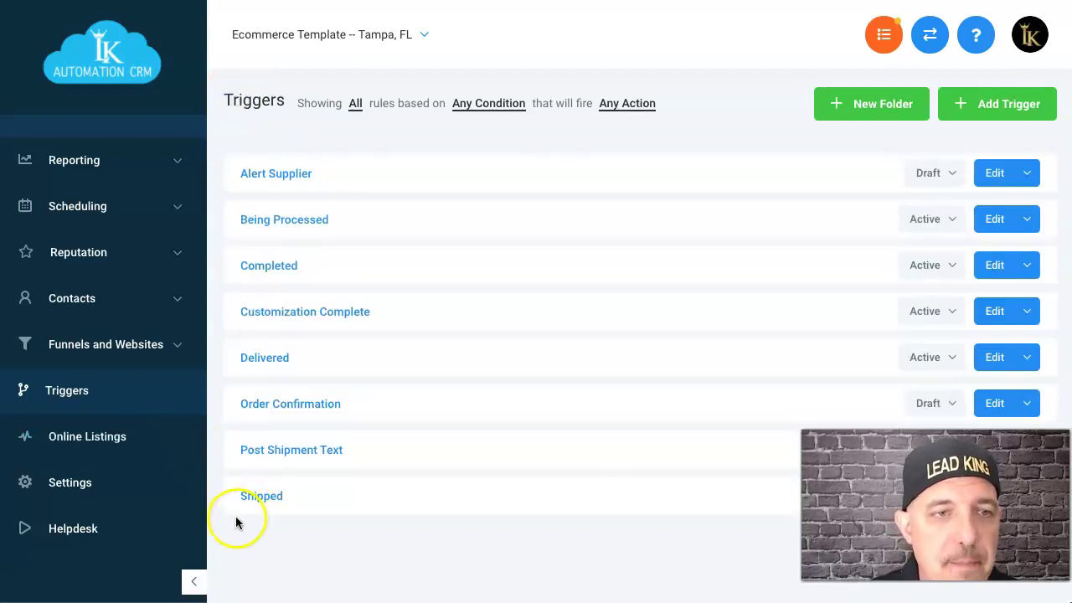
click(267, 496)
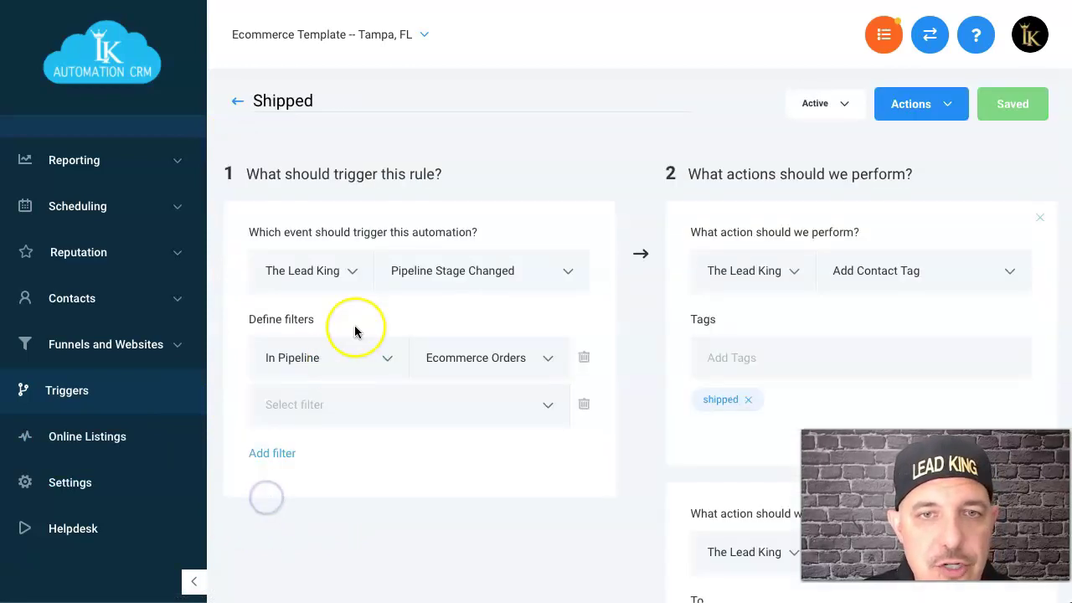
scroll(354, 332, down, 6)
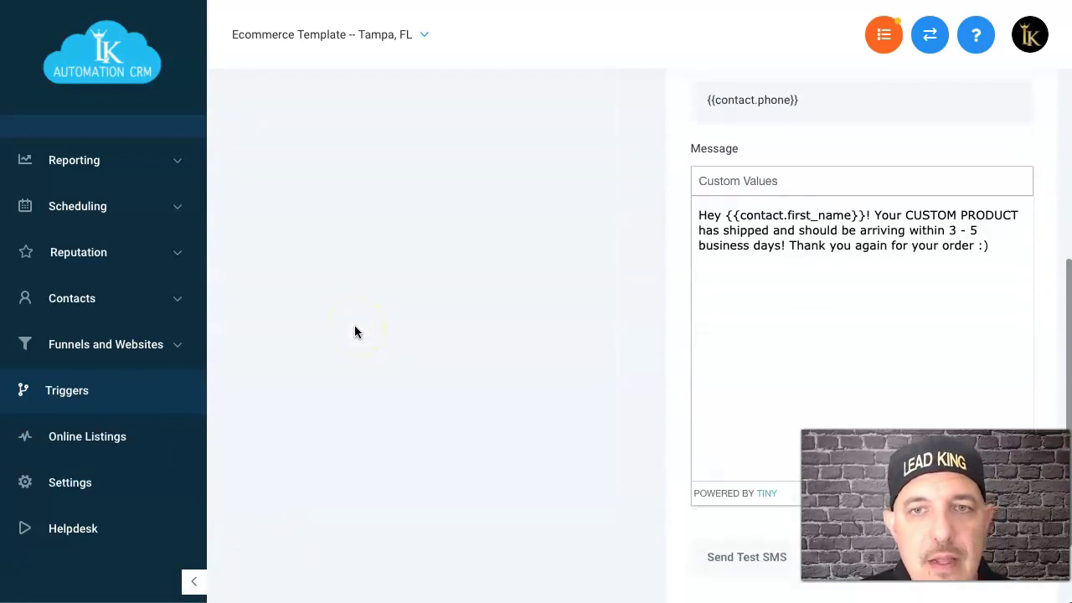
scroll(354, 331, up, 2)
scroll(354, 332, up, 2)
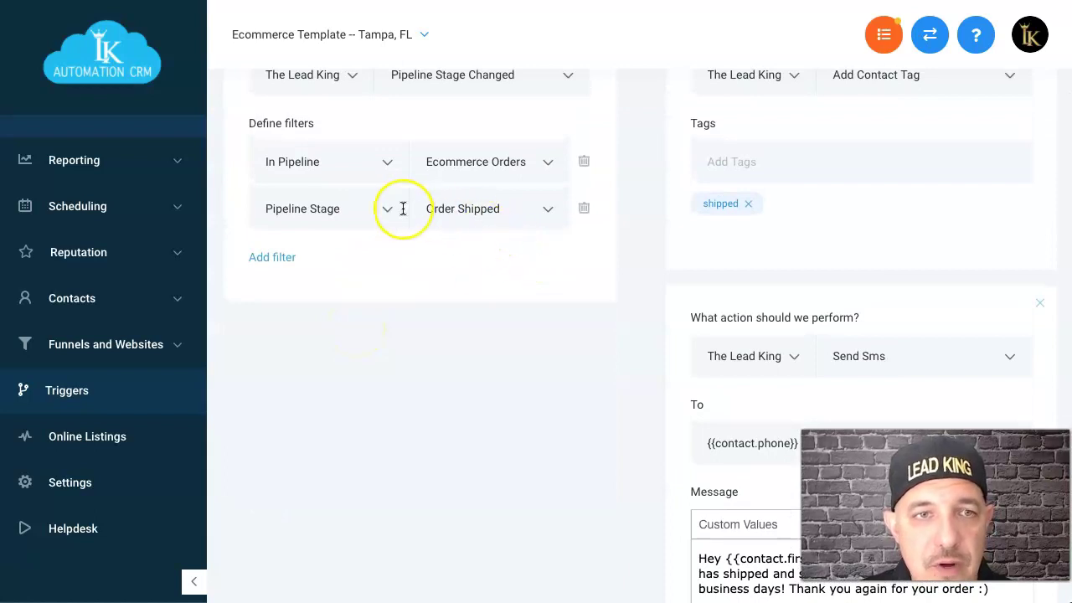
scroll(403, 209, down, 4)
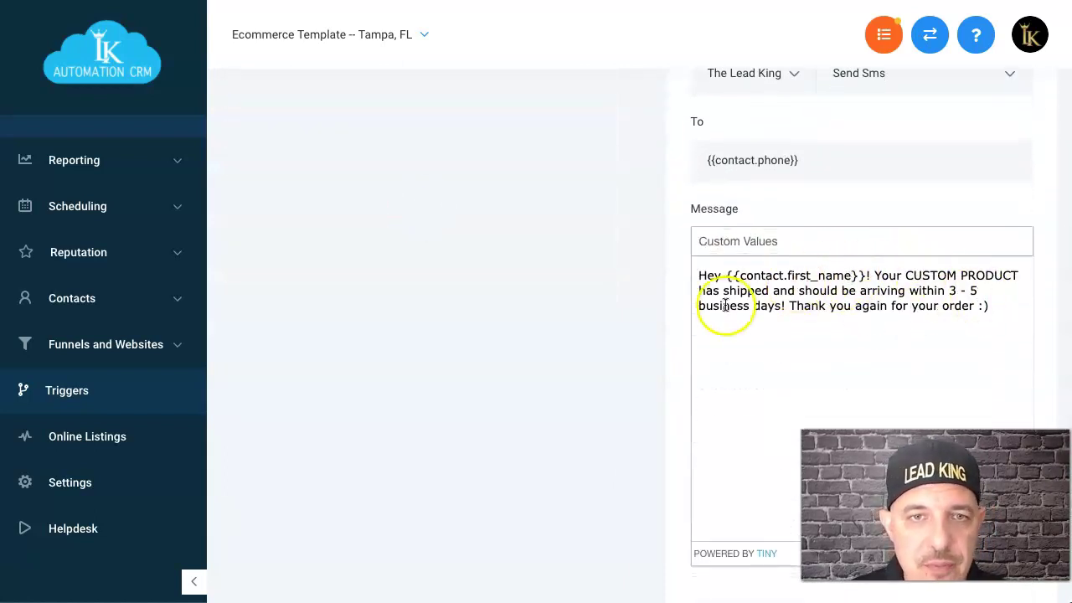
scroll(840, 296, down, 2)
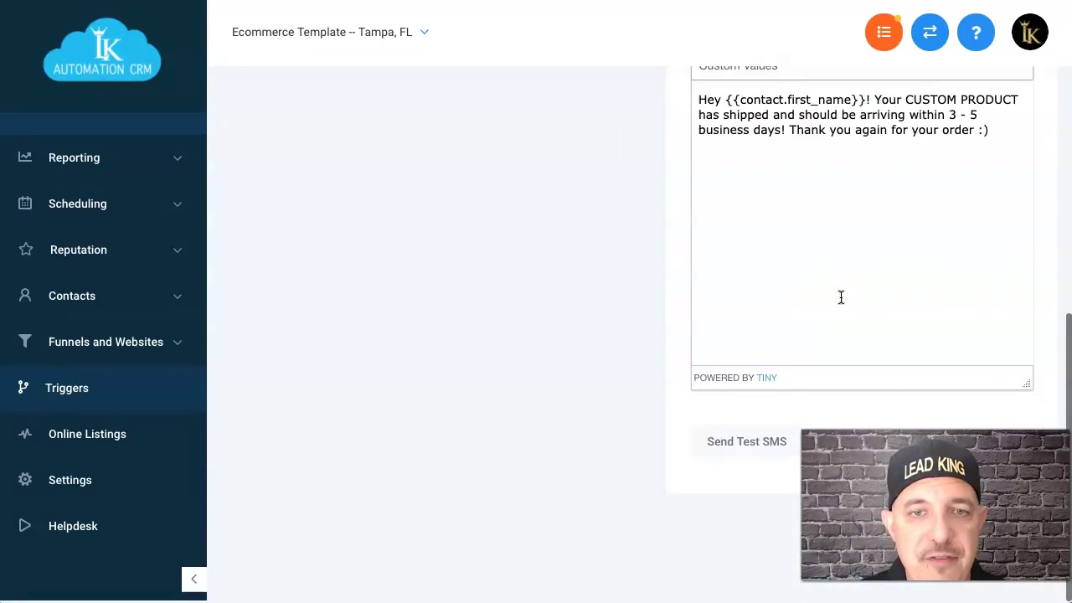
scroll(831, 300, up, 1)
scroll(832, 300, up, 5)
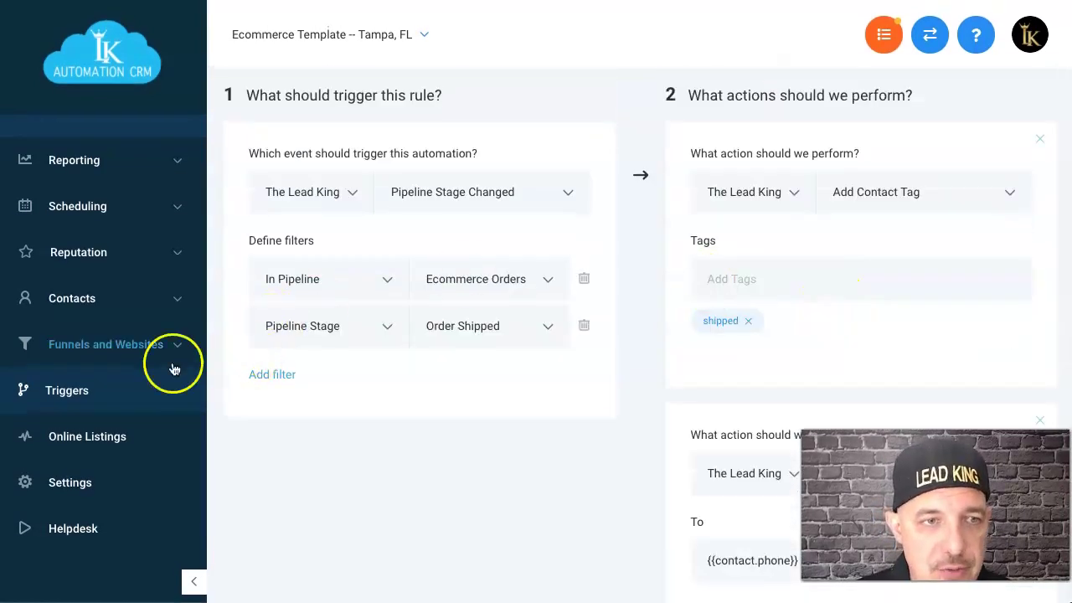
click(65, 390)
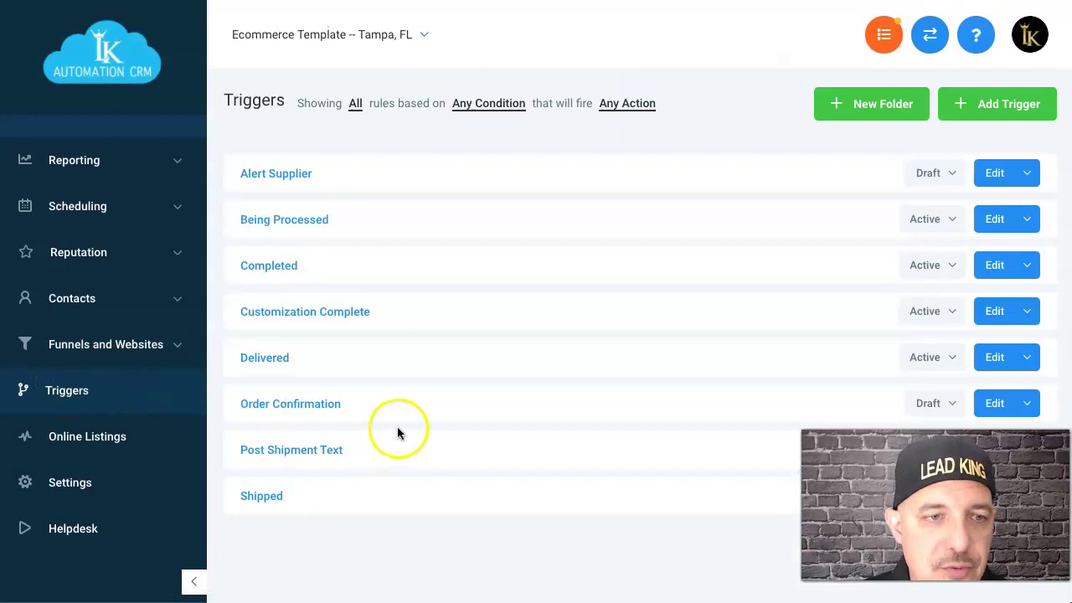
View the Post Shipment Text rule's Shipped tag filter and Add To Campaign action.
click(292, 452)
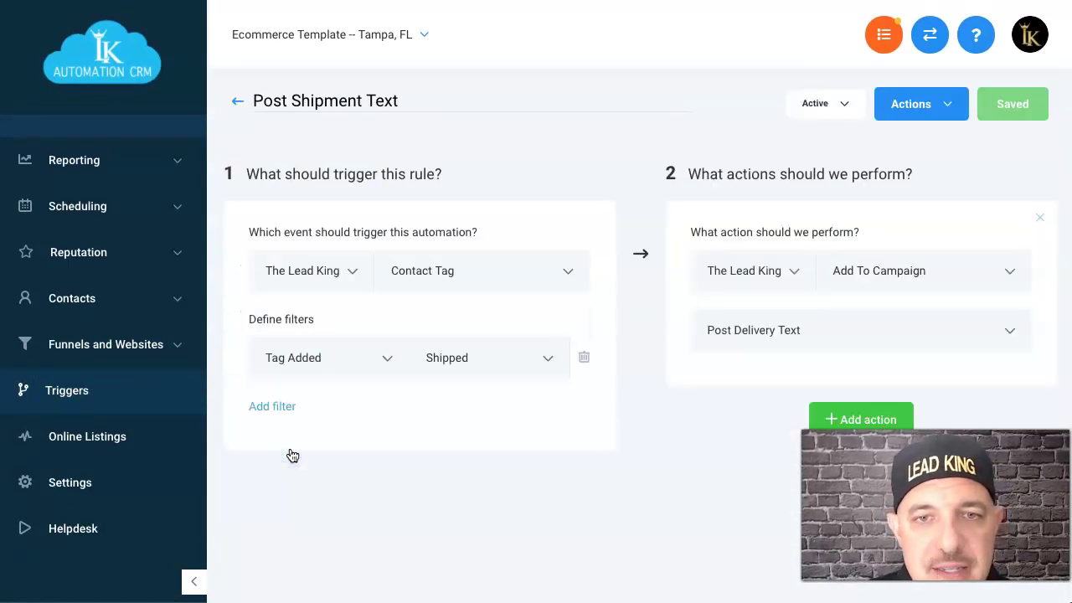
scroll(493, 280, down, 2)
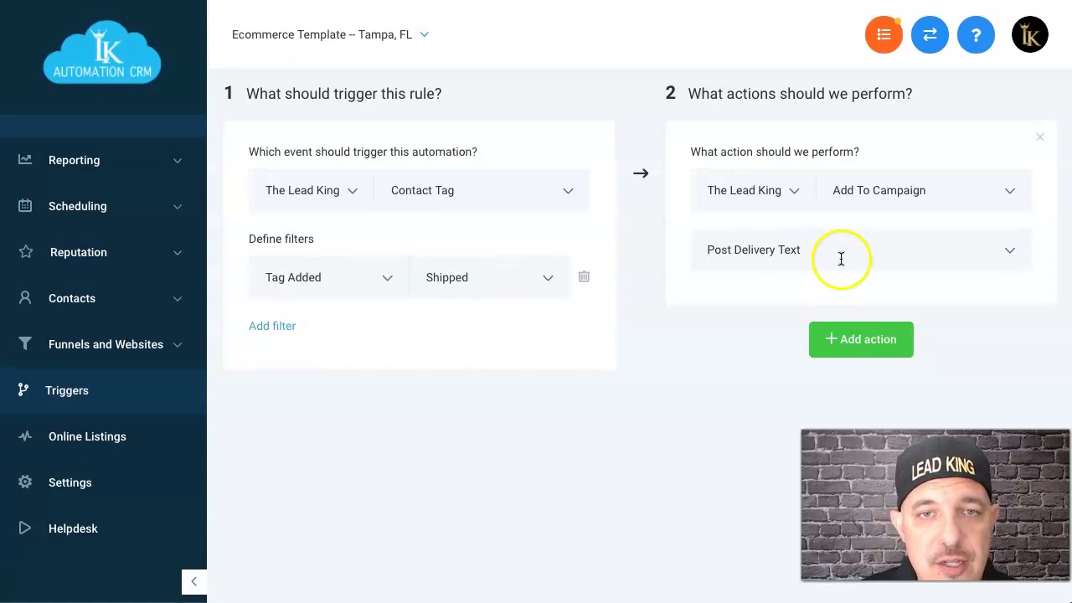
scroll(151, 322, up, 5)
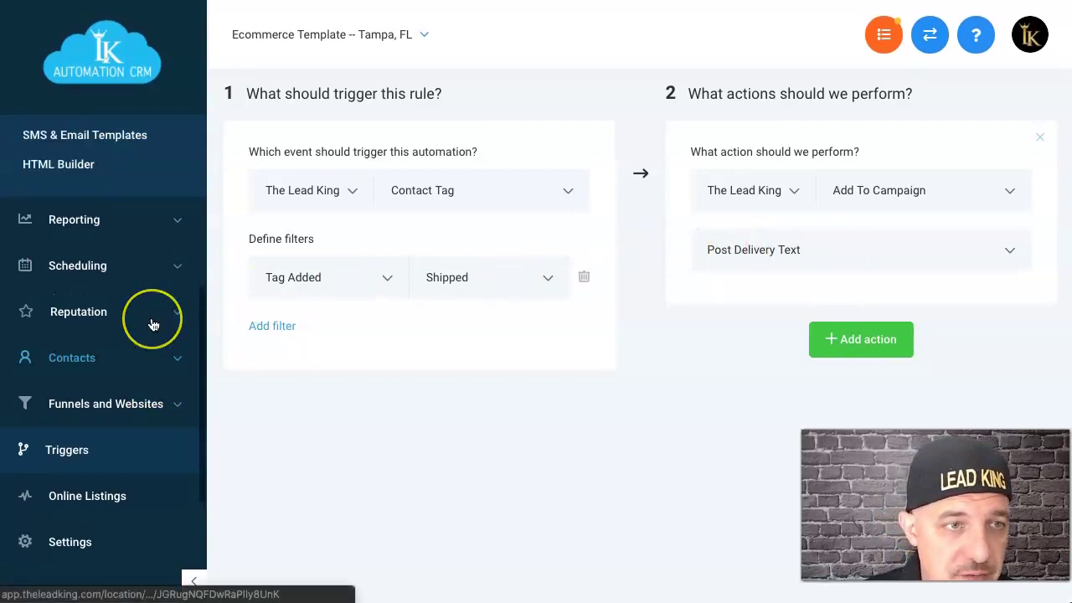
Read the Post Delivery Text campaign's 5-day Wait 1 and SMS 1, then return to Ecommerce Orders.
click(48, 331)
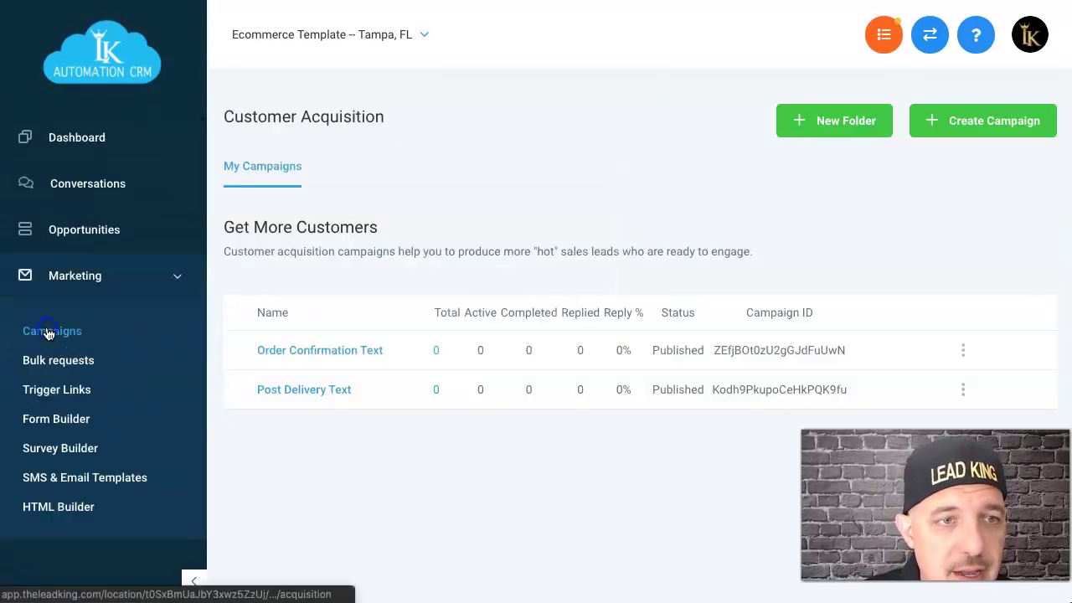
click(307, 392)
scroll(310, 370, down, 1)
scroll(354, 282, down, 1)
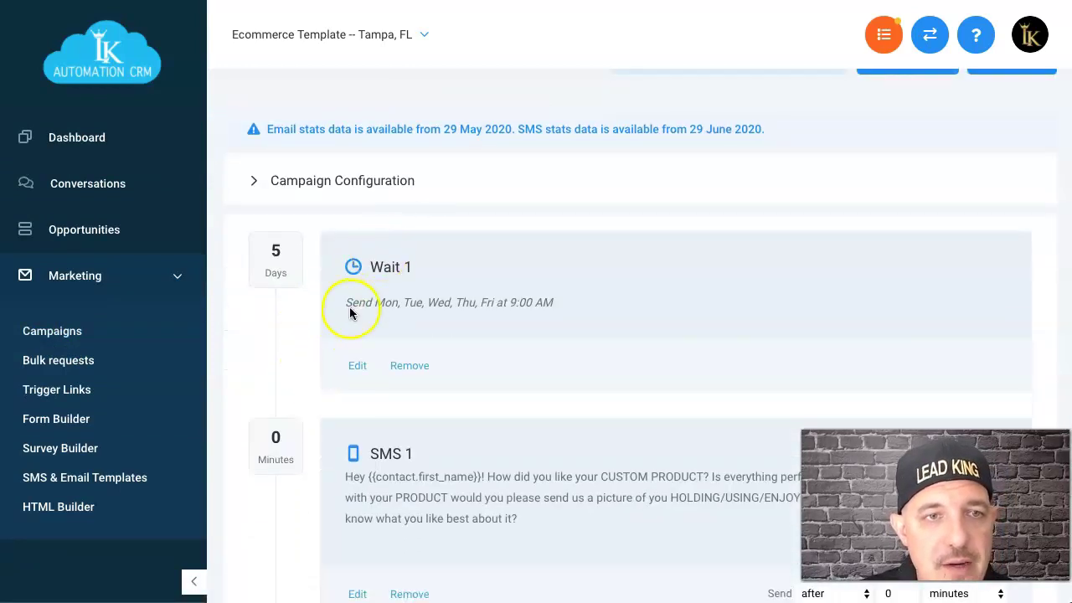
scroll(352, 301, down, 1)
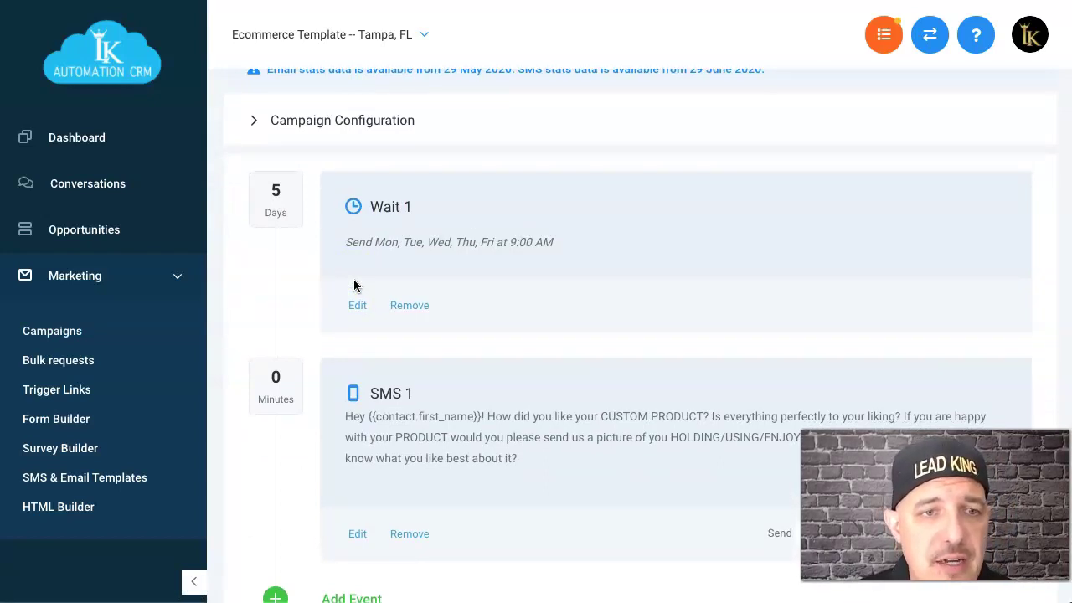
scroll(354, 286, down, 1)
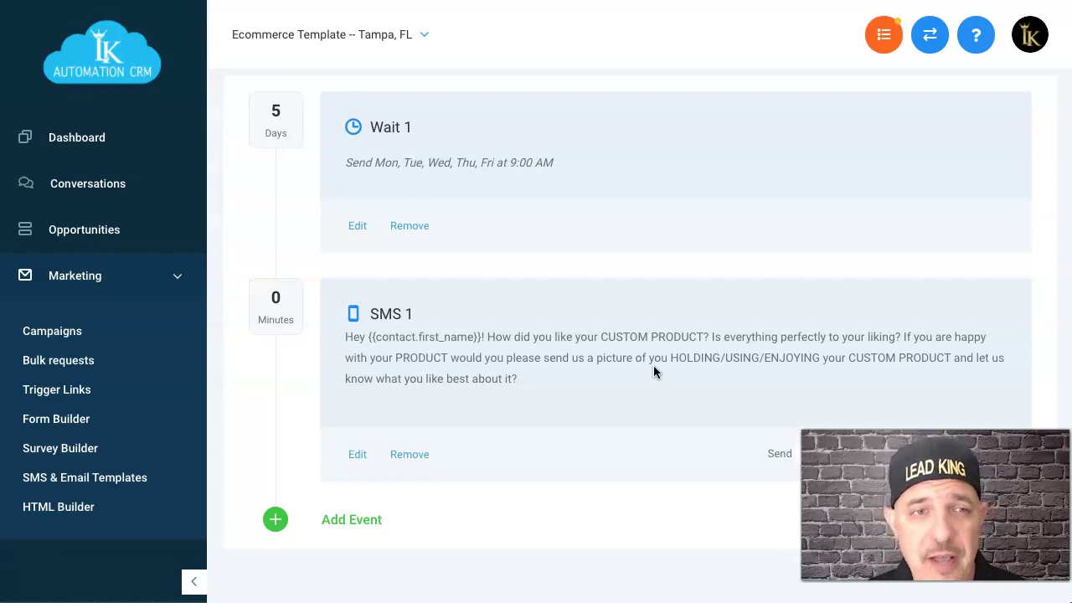
scroll(653, 371, up, 3)
click(58, 232)
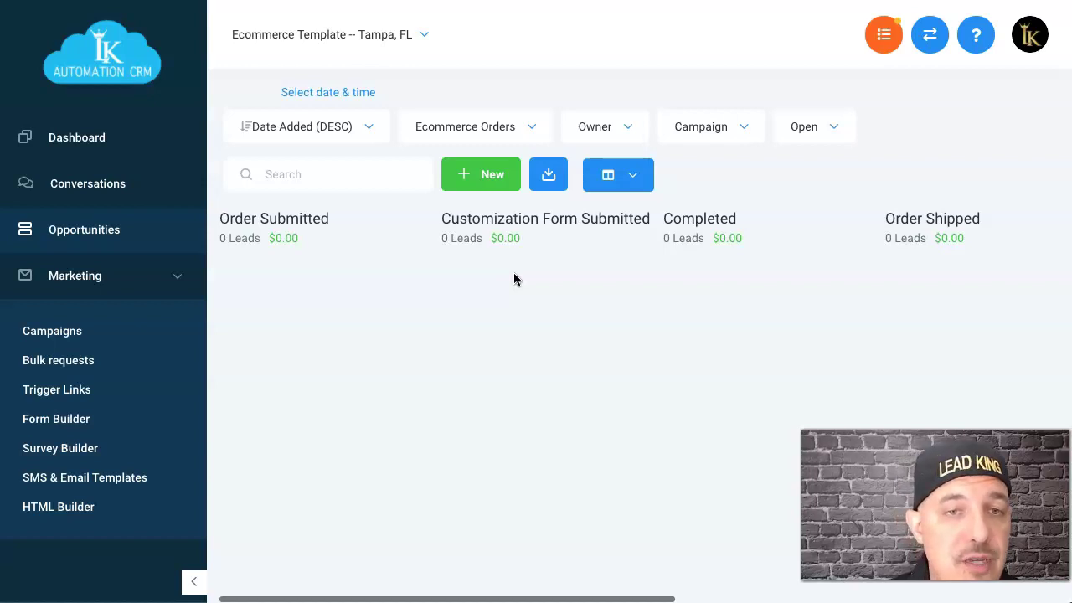
scroll(562, 335, right, 5)
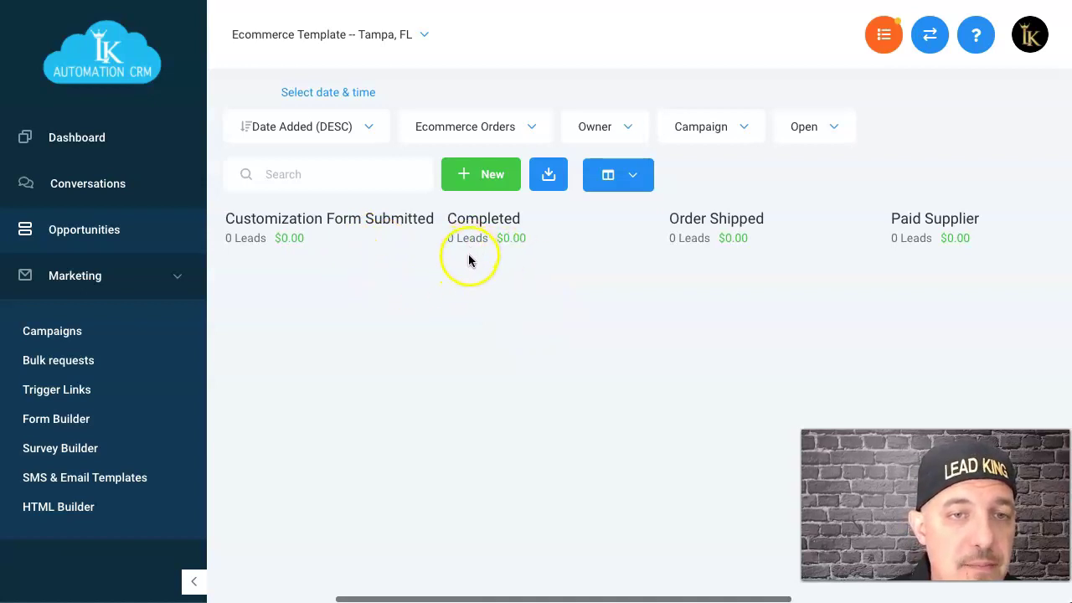
scroll(497, 365, right, 2)
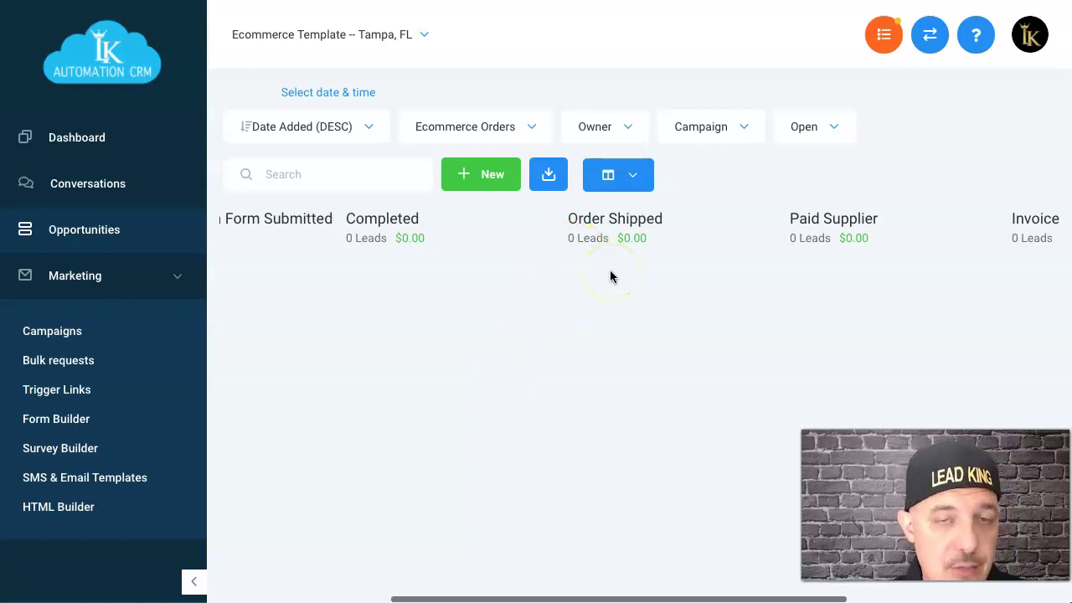
scroll(609, 270, right, 4)
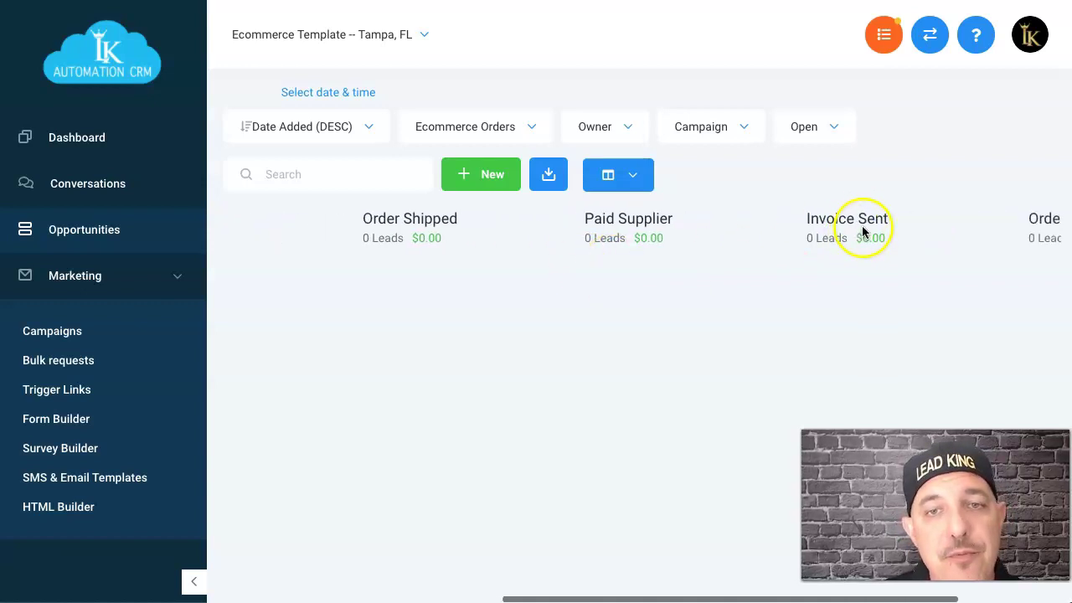
scroll(79, 282, down, 3)
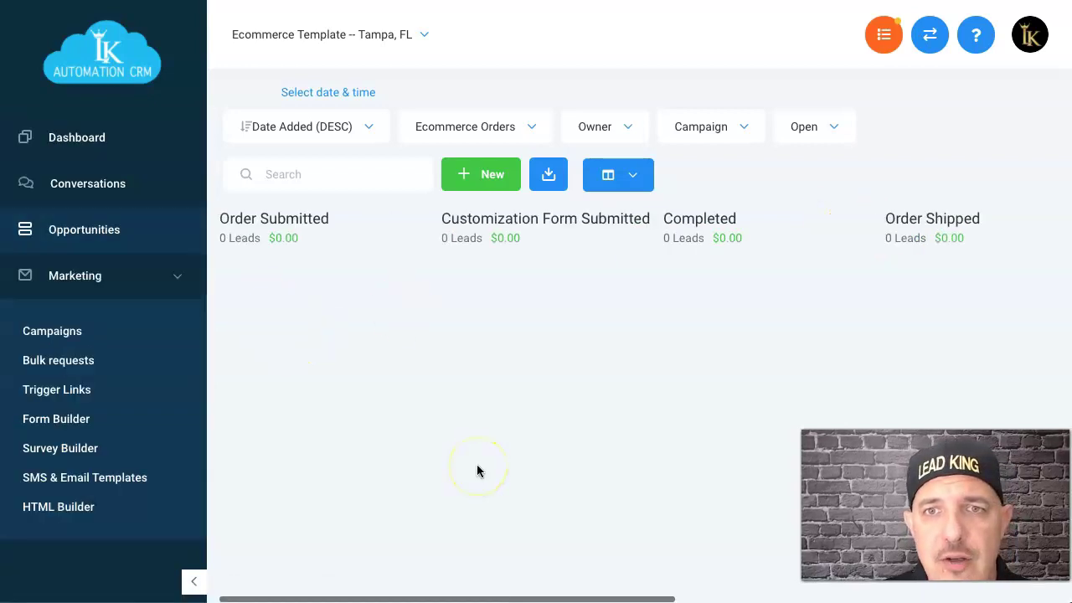
scroll(545, 368, right, 3)
scroll(710, 271, right, 3)
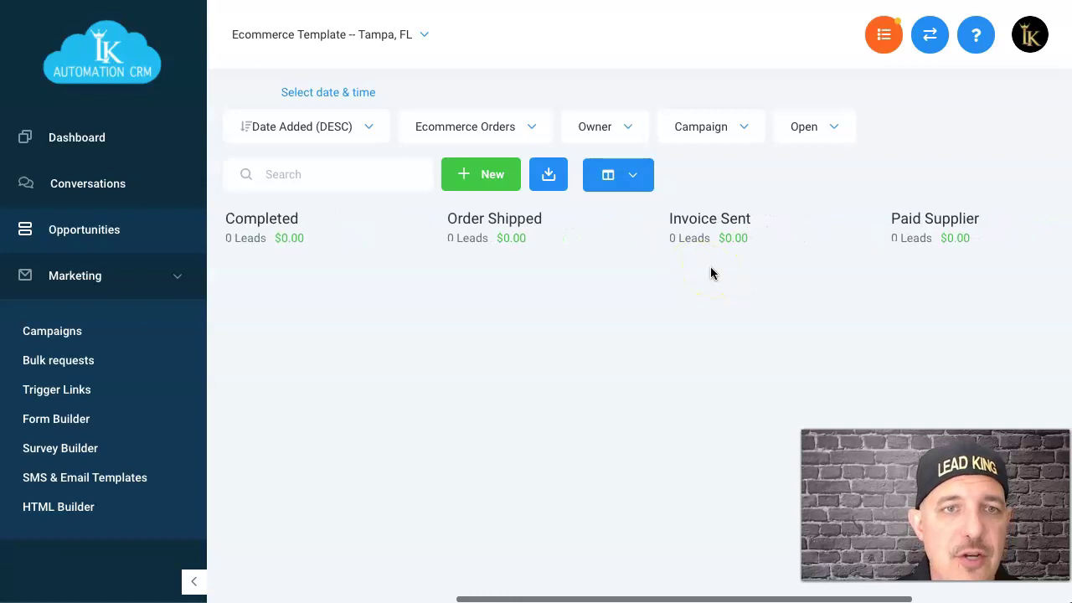
scroll(710, 272, right, 3)
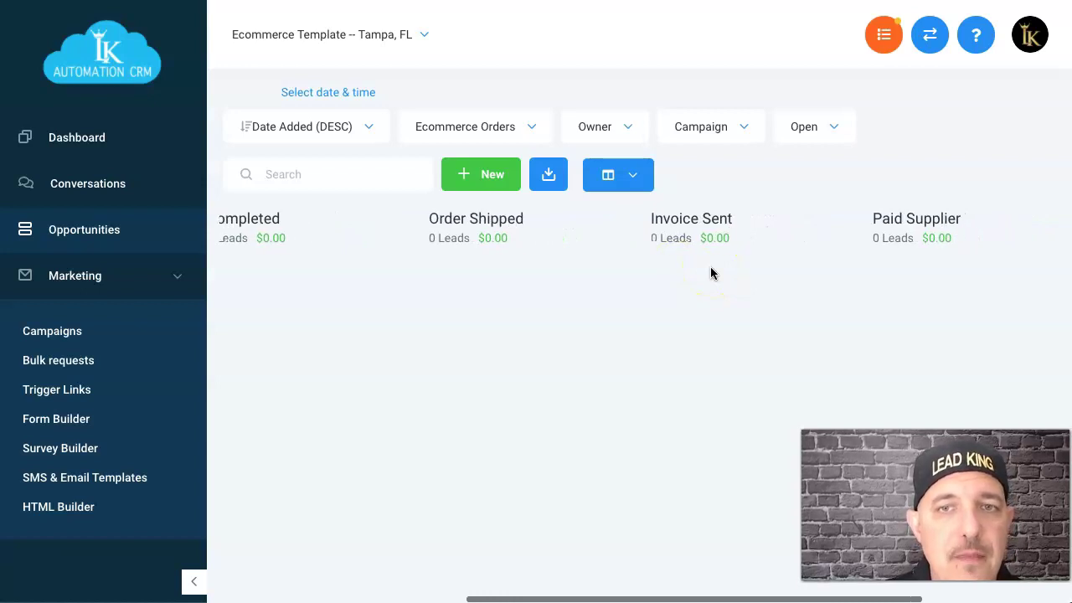
scroll(710, 273, right, 3)
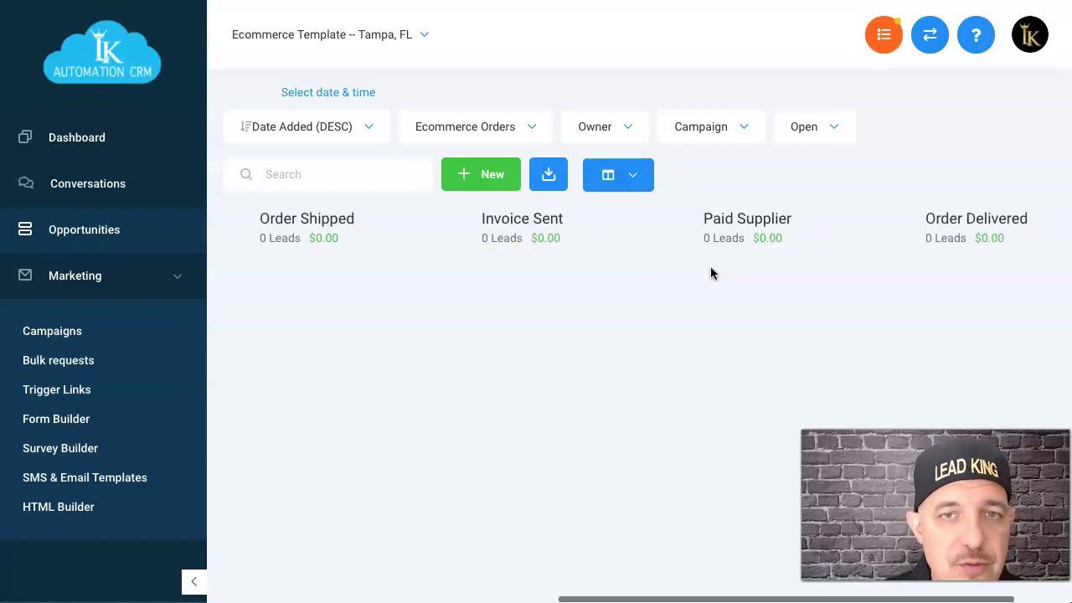
scroll(710, 273, right, 2)
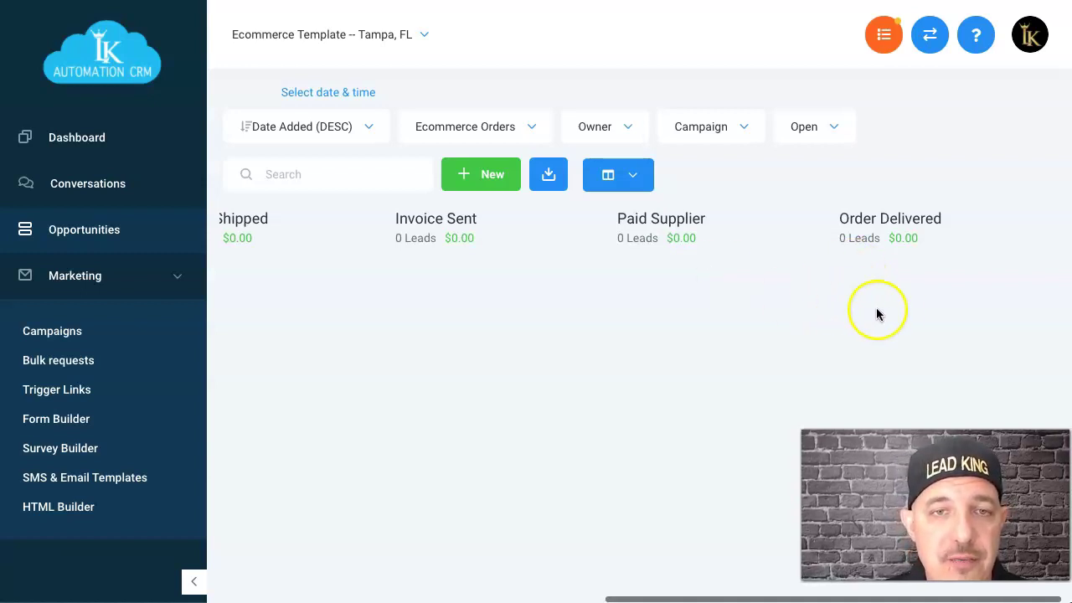
scroll(794, 288, left, 5)
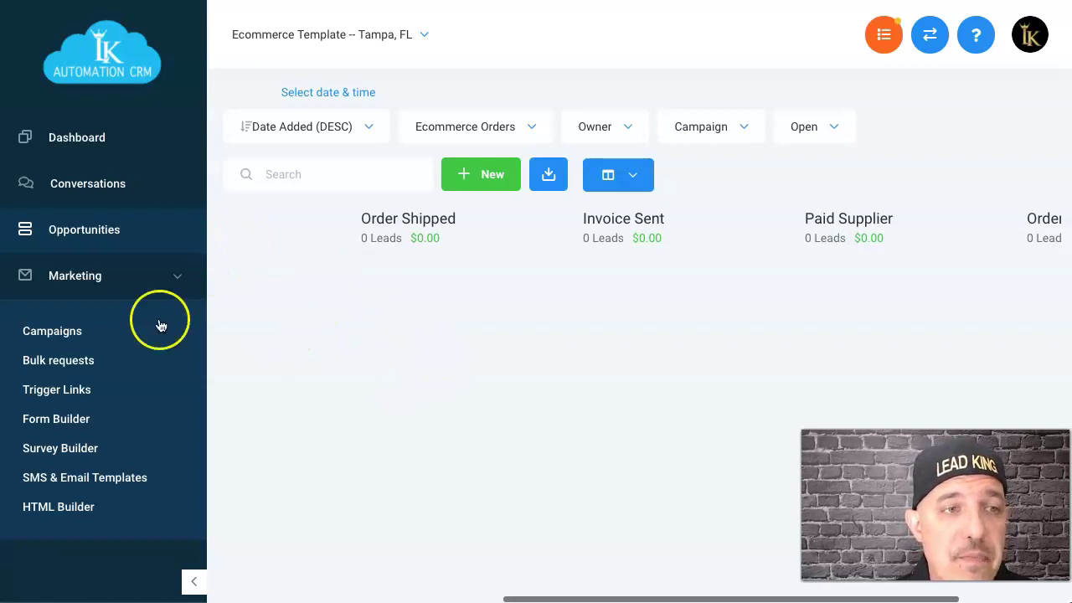
scroll(368, 345, left, 8)
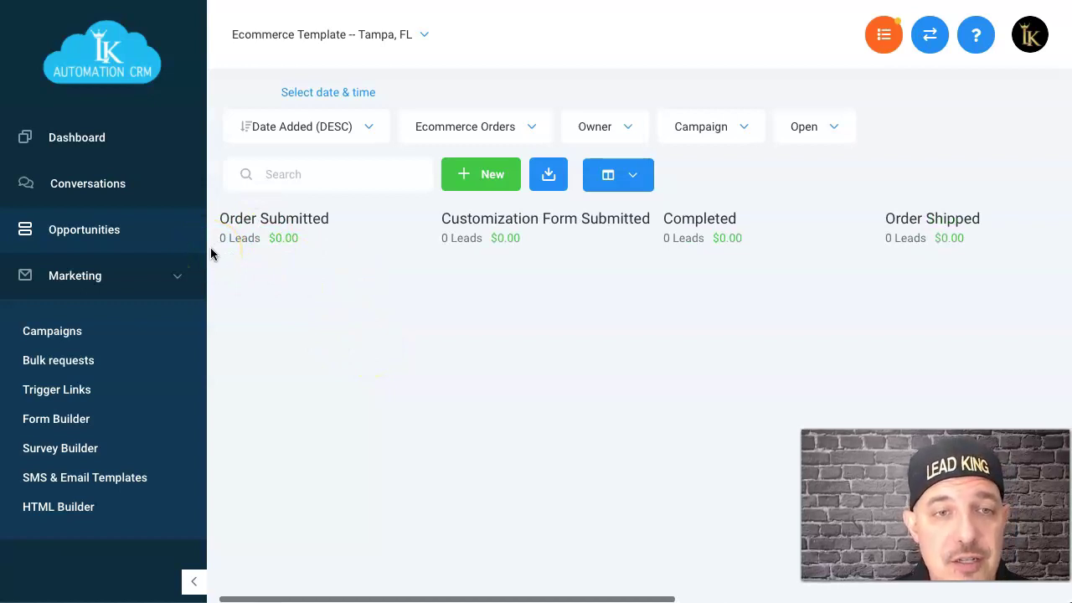
click(318, 276)
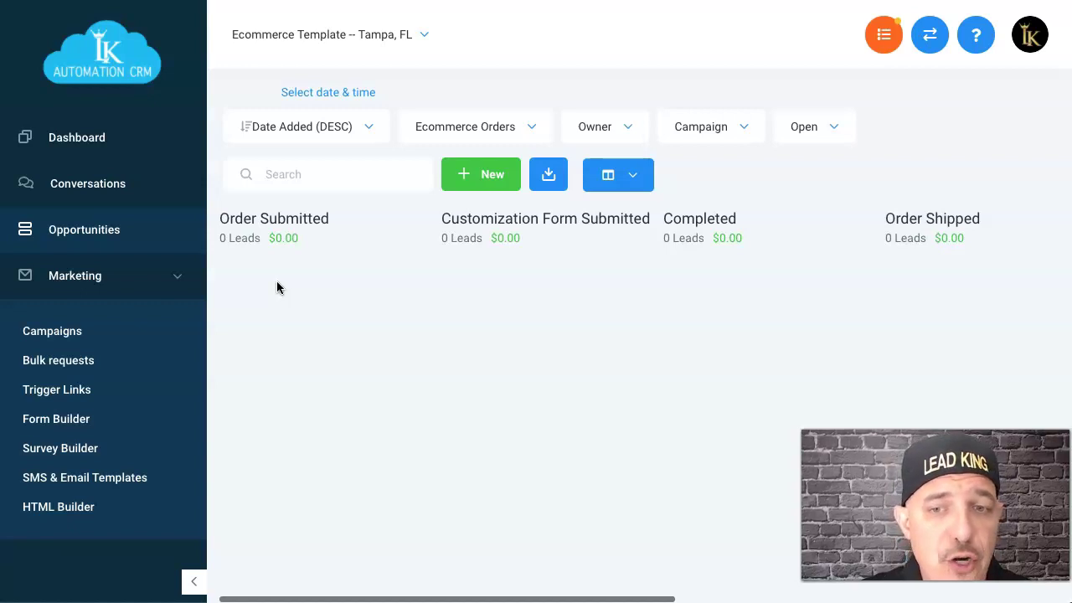
scroll(277, 282, right, 1)
scroll(277, 288, left, 1)
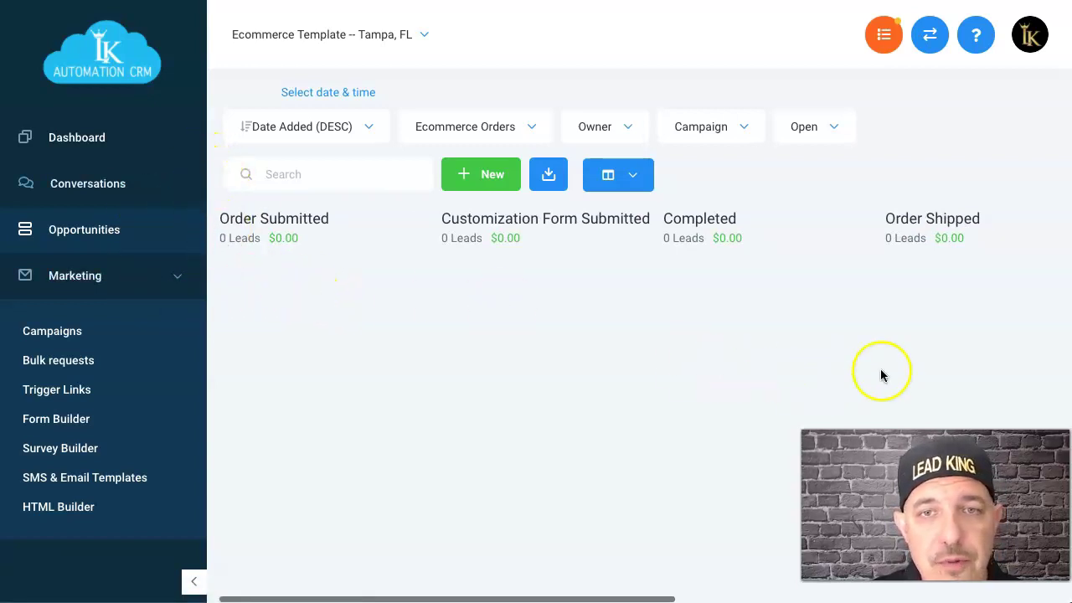
scroll(290, 307, right, 5)
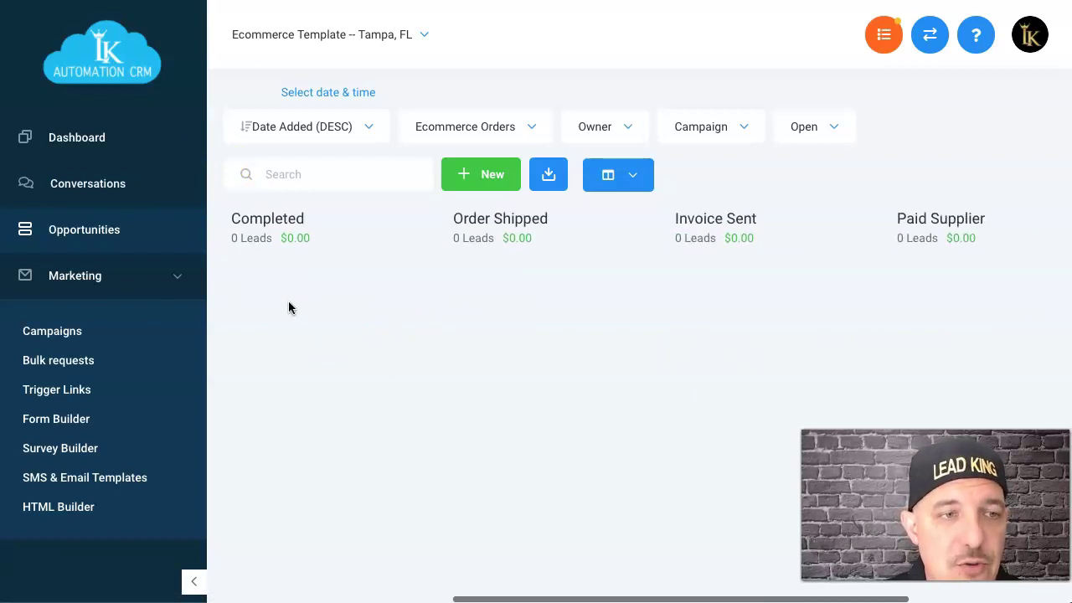
click(68, 339)
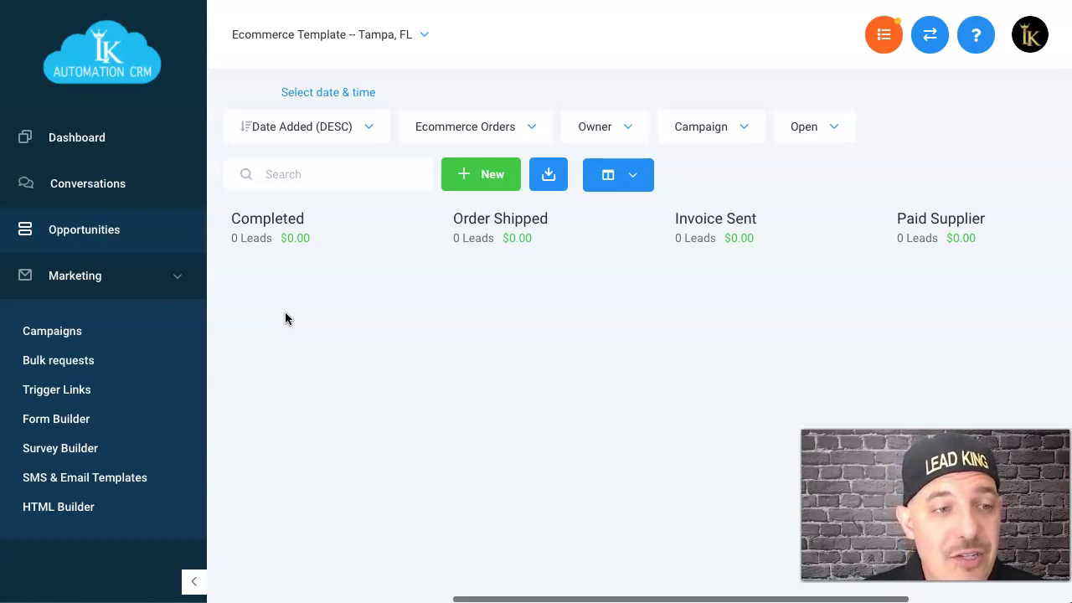
click(24, 330)
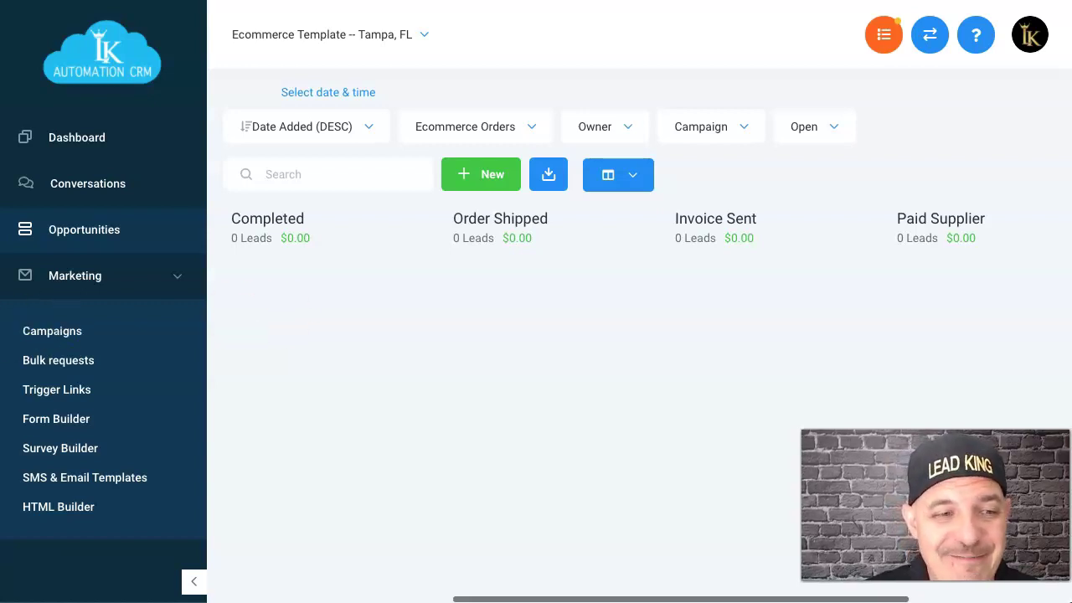